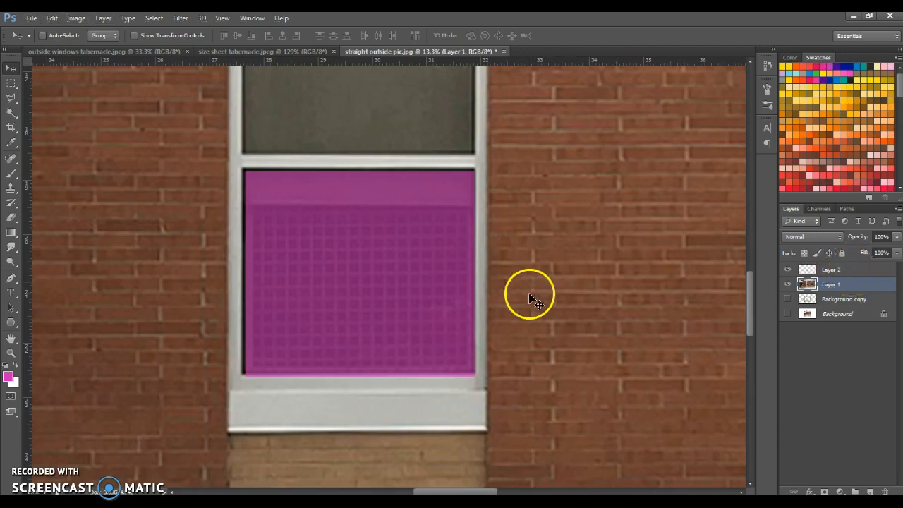
- Nudge the building photo right, down and left so its window aligns with the magenta template pane
key(Right)
key(Right)
key(Right)
key(Down)
key(Down)
key(Down)
key(Down)
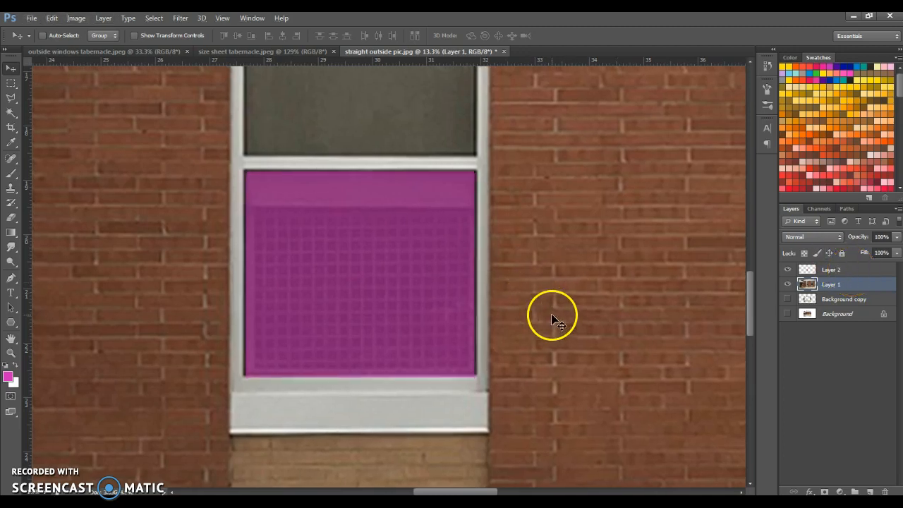
key(Left)
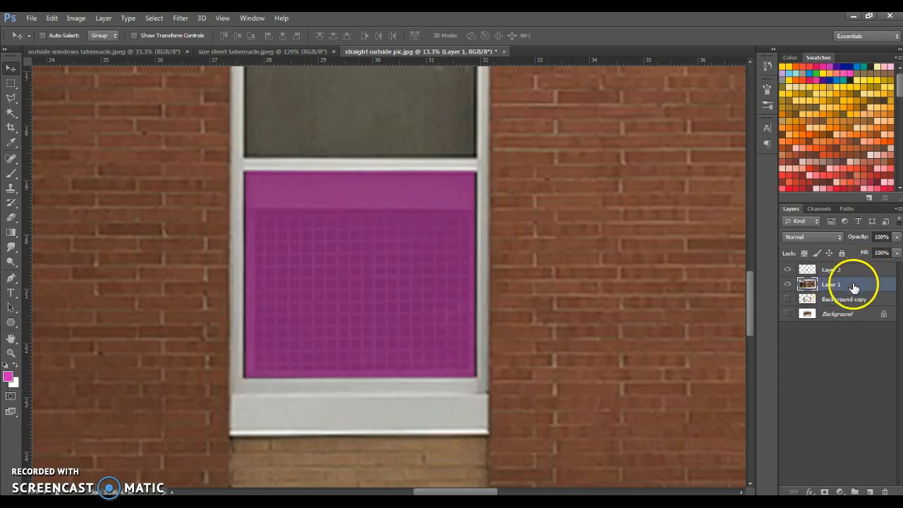
scroll(426, 353, down, 10)
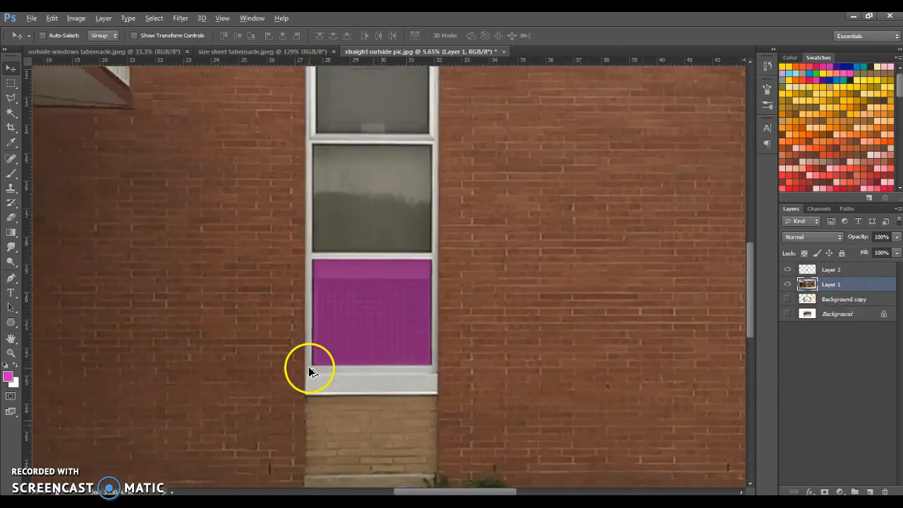
scroll(308, 386, down, 1)
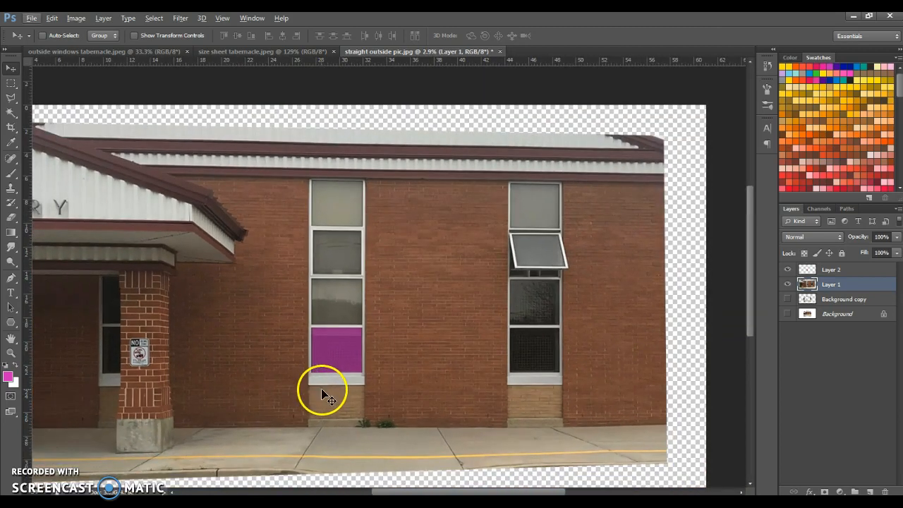
key(ctrl+t)
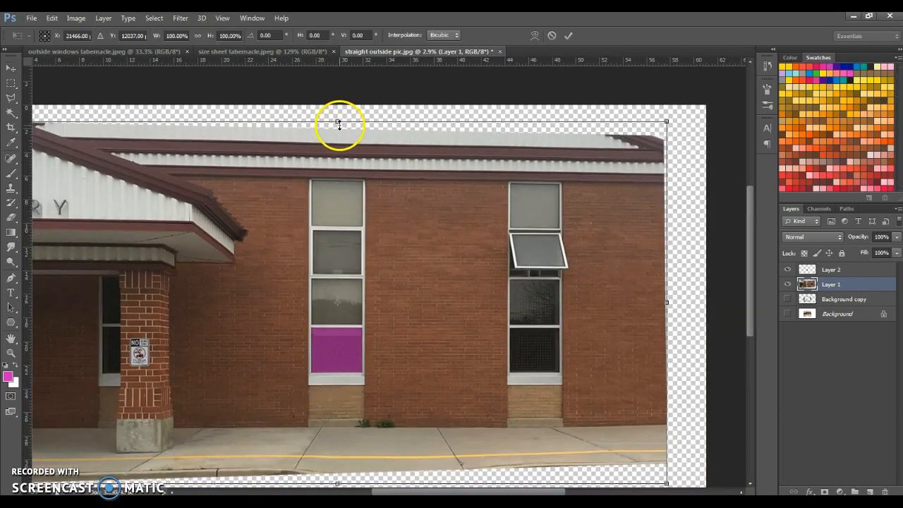
- Stretch the photo's top edge upward to about 101% height
mouse_move(338, 124)
mouse_down()
mouse_move(341, 111)
mouse_move(339, 121)
mouse_up()
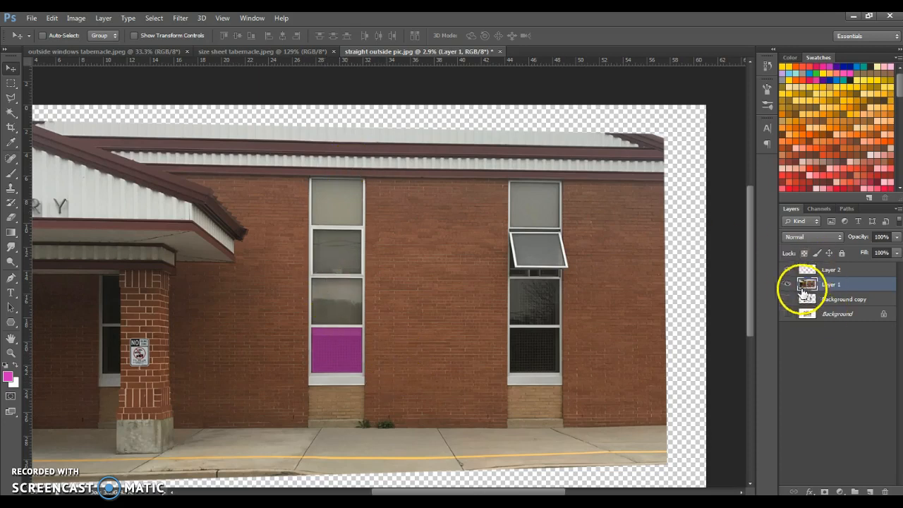
- Hide the magenta template layer and switch to a fixed-size 4.225 × 3.8 in rectangular marquee
click(787, 269)
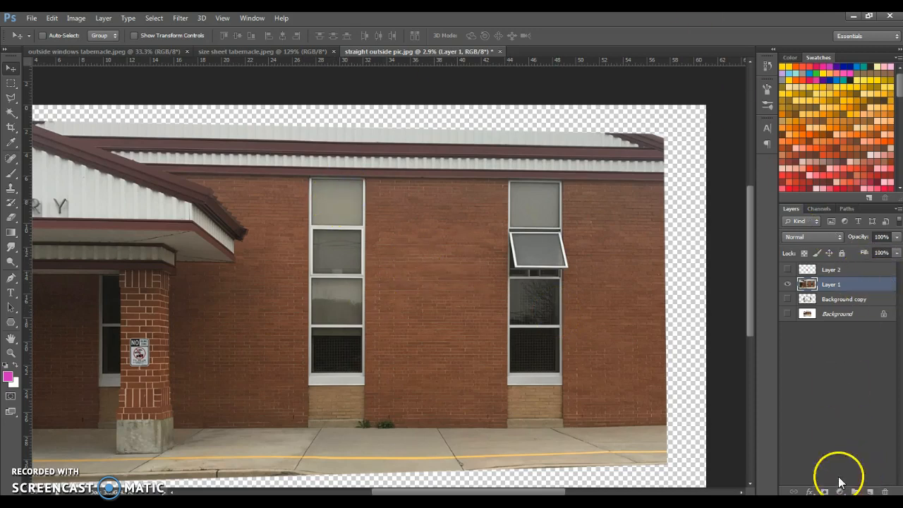
click(11, 83)
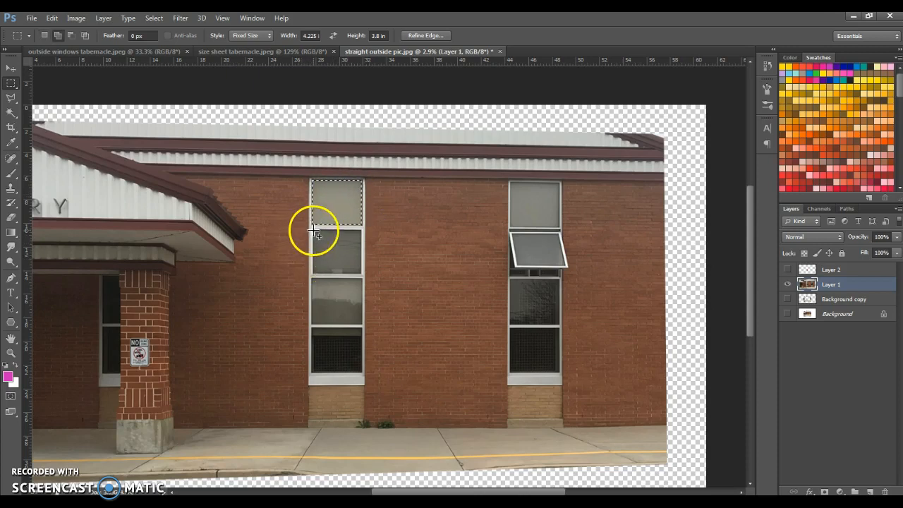
- Add the remaining six panes of both windows to the selection and cut them to a new layer
shift+click(311, 279)
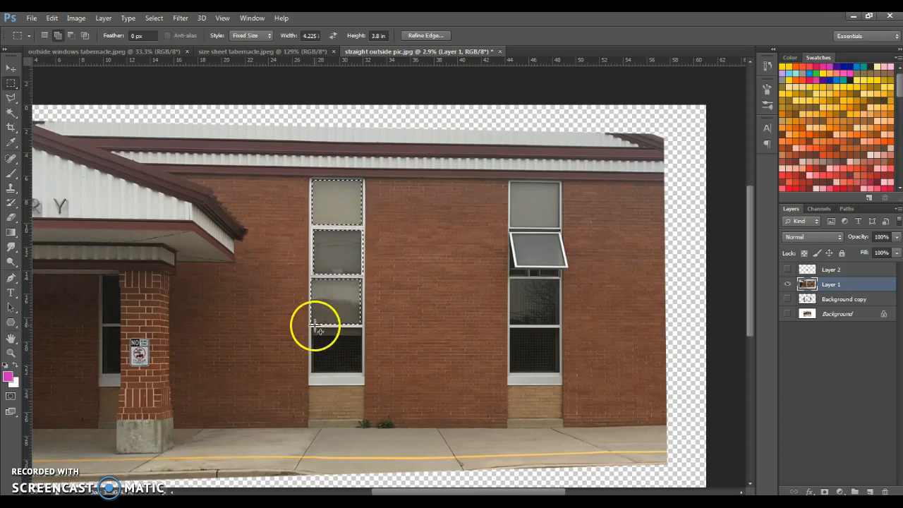
shift+click(311, 327)
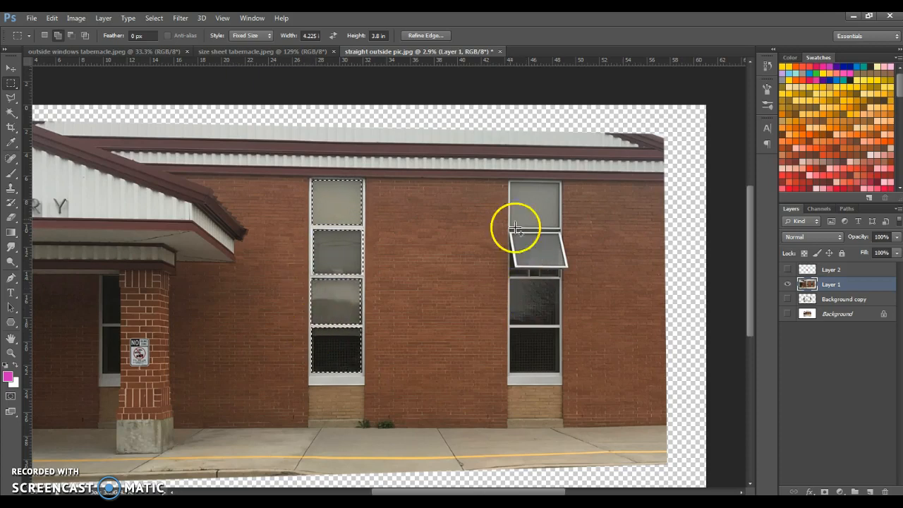
shift+click(511, 183)
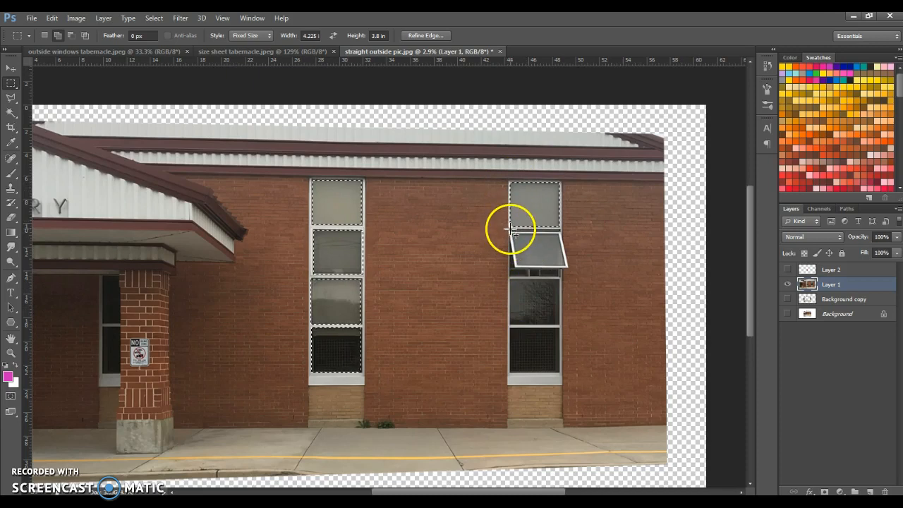
shift+click(510, 232)
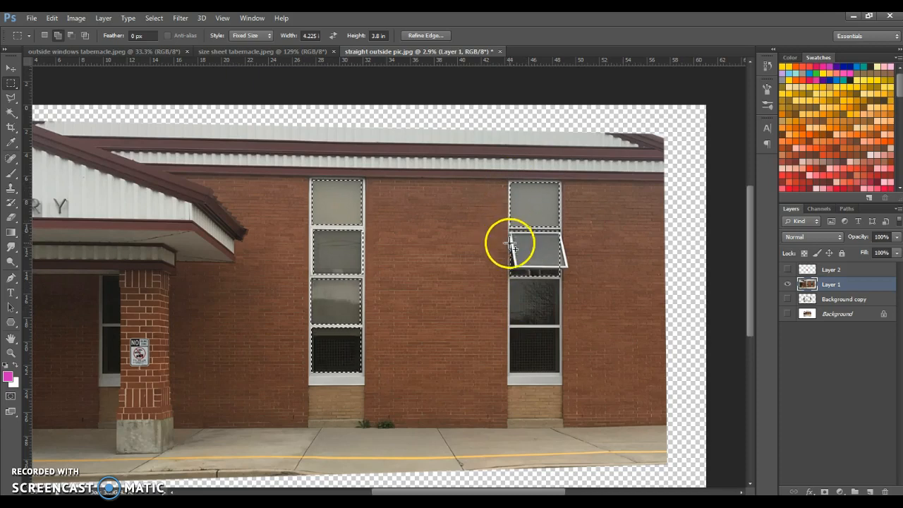
shift+click(510, 280)
shift+click(510, 327)
right_click(537, 350)
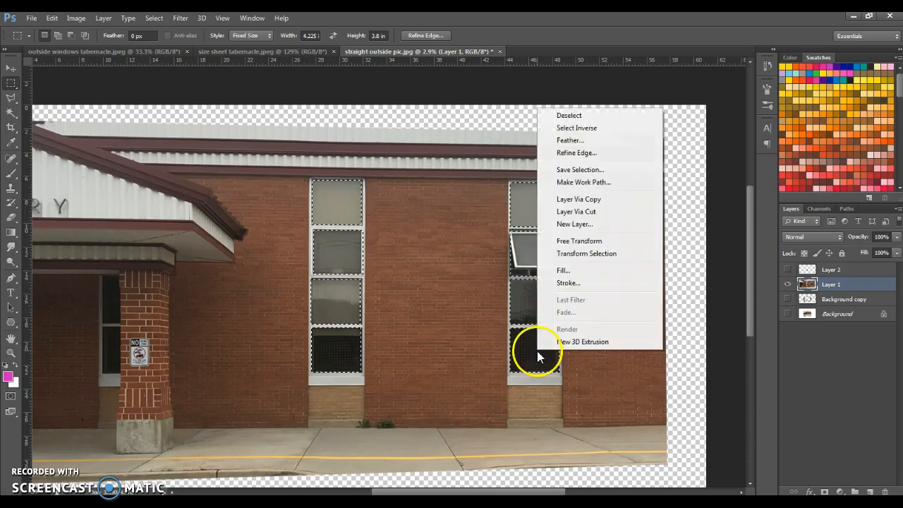
click(597, 212)
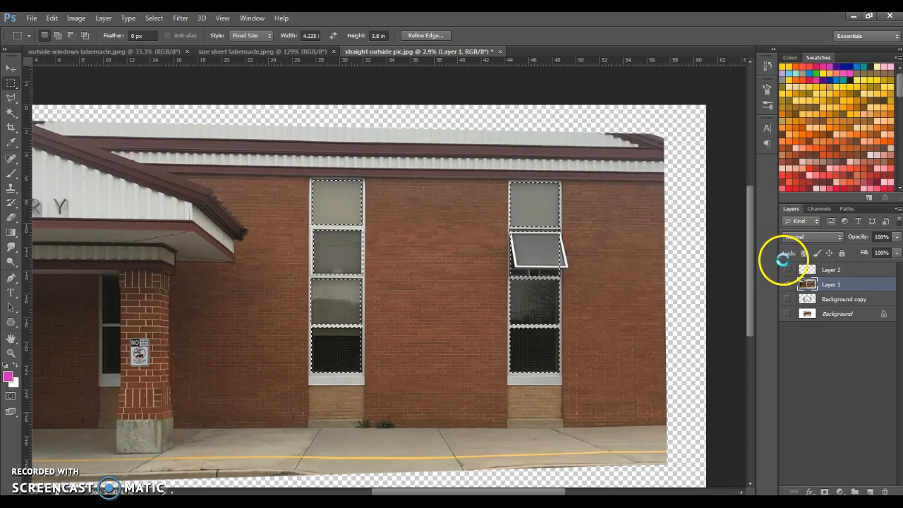
- Hide the cut-panes layer and add a new empty layer above the Background
click(788, 284)
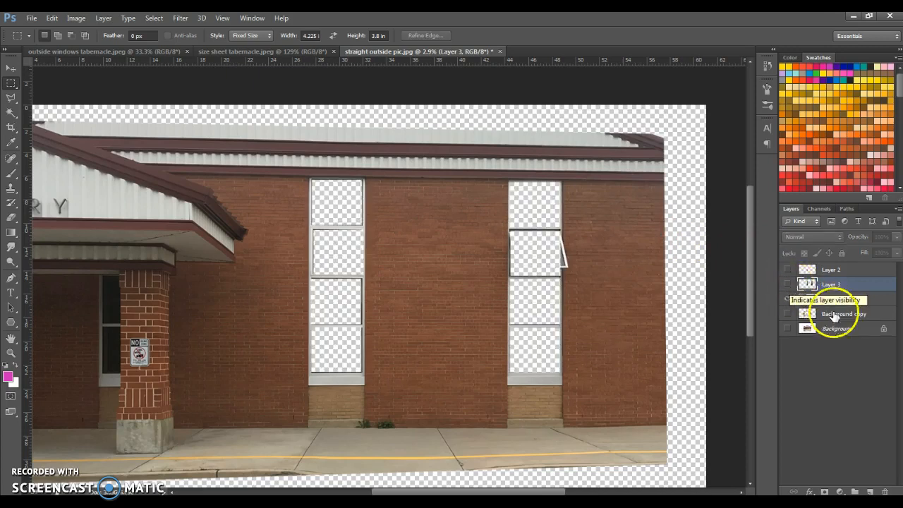
click(846, 329)
click(869, 491)
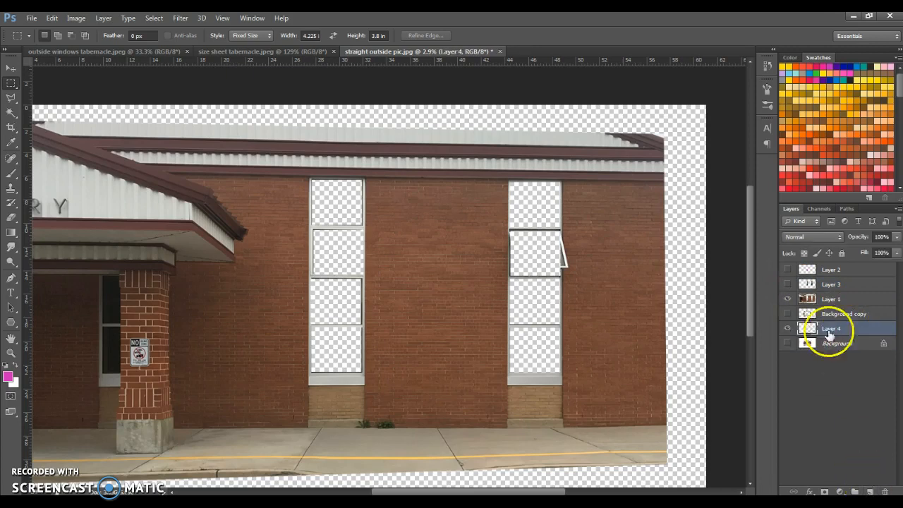
- Set the foreground colour to grey 757575
click(7, 374)
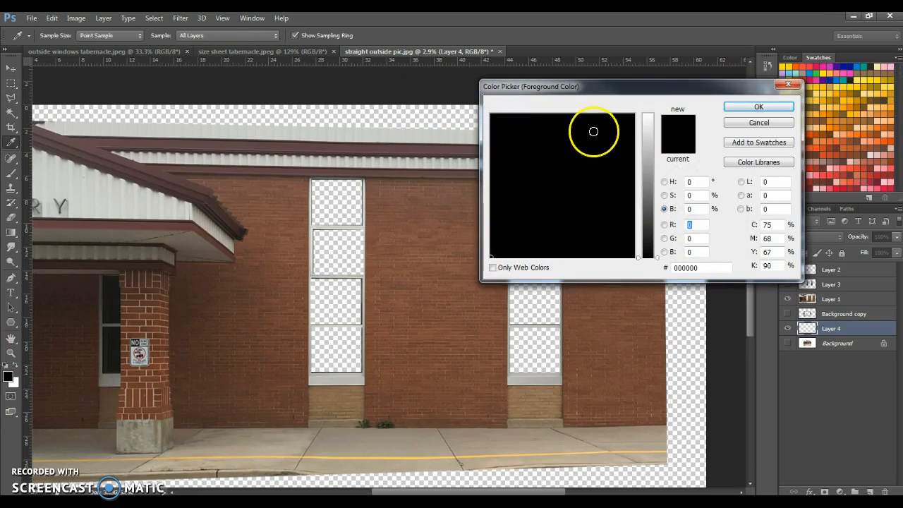
drag(646, 214, 644, 192)
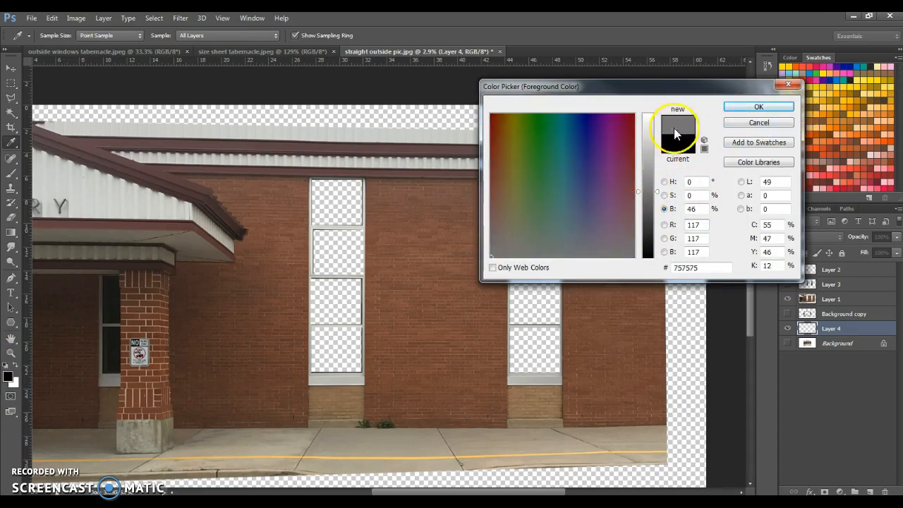
click(755, 108)
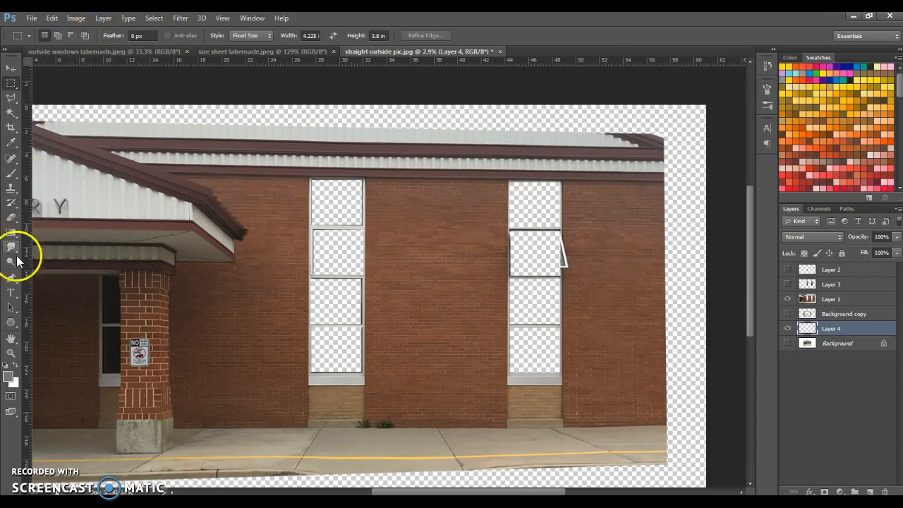
- Fill the new layer with a top-to-bottom grey-to-white foreground-to-background gradient
click(11, 233)
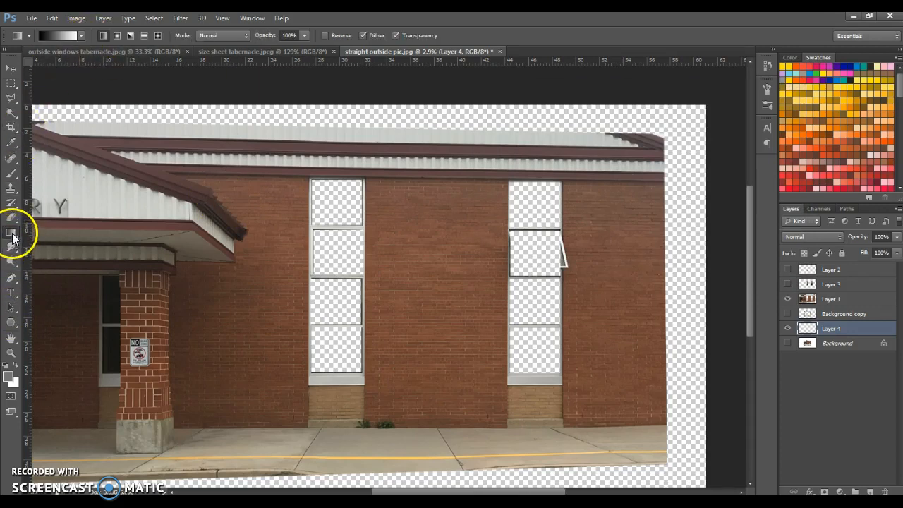
click(80, 36)
click(23, 58)
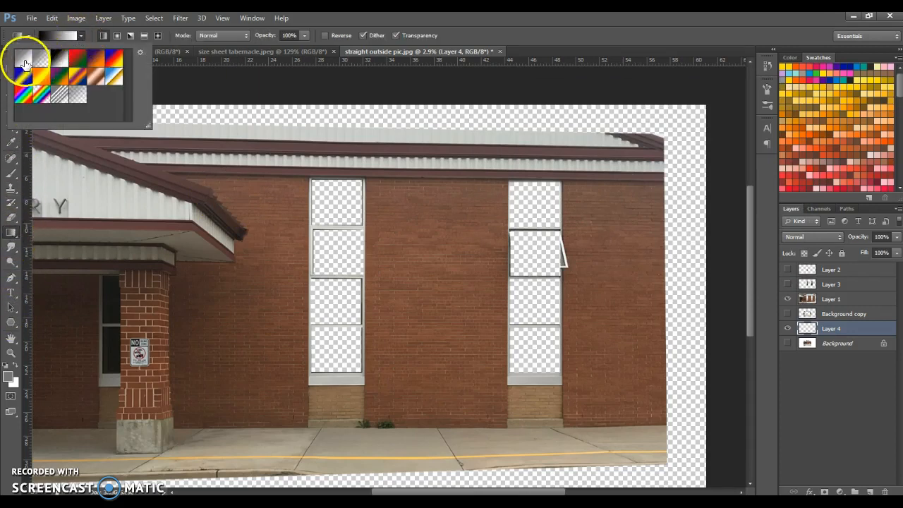
click(332, 105)
drag(325, 104, 343, 399)
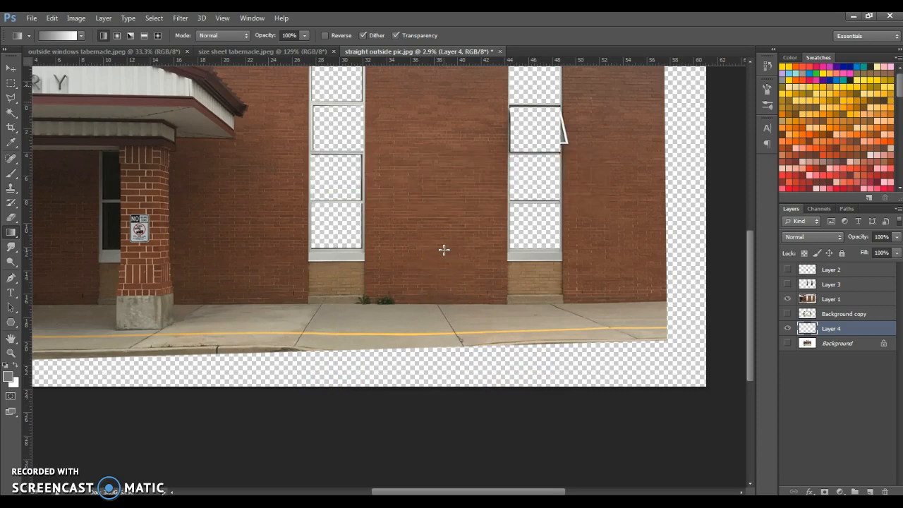
- Load the window panes' outline and clear the gradient from inside them
click(787, 299)
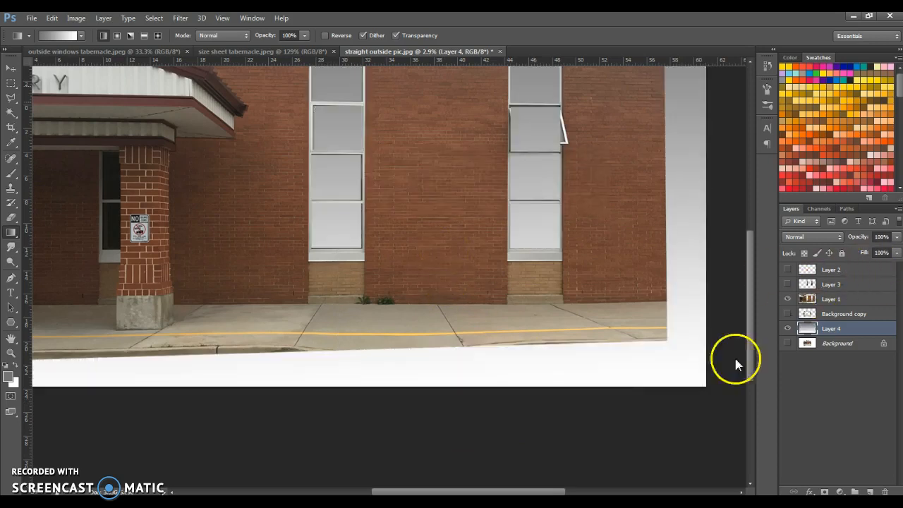
scroll(250, 373, up, 2)
scroll(218, 368, down, 3)
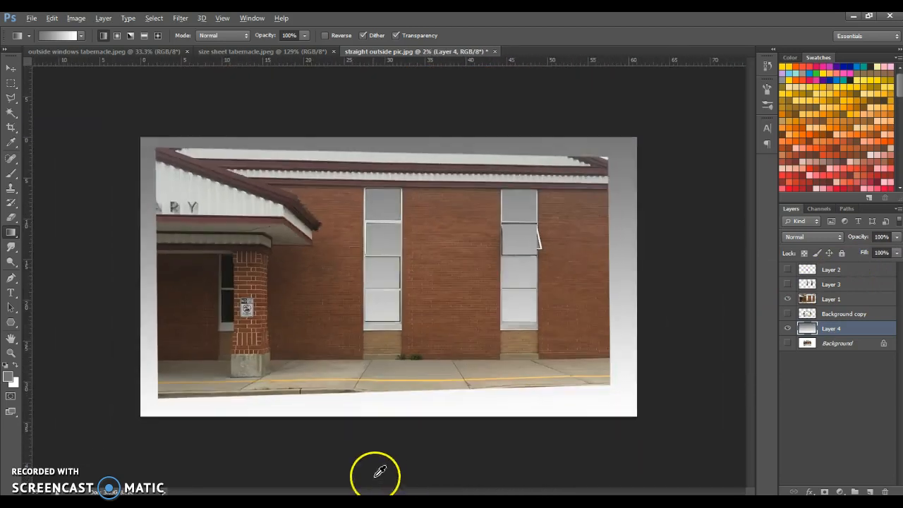
ctrl+click(809, 285)
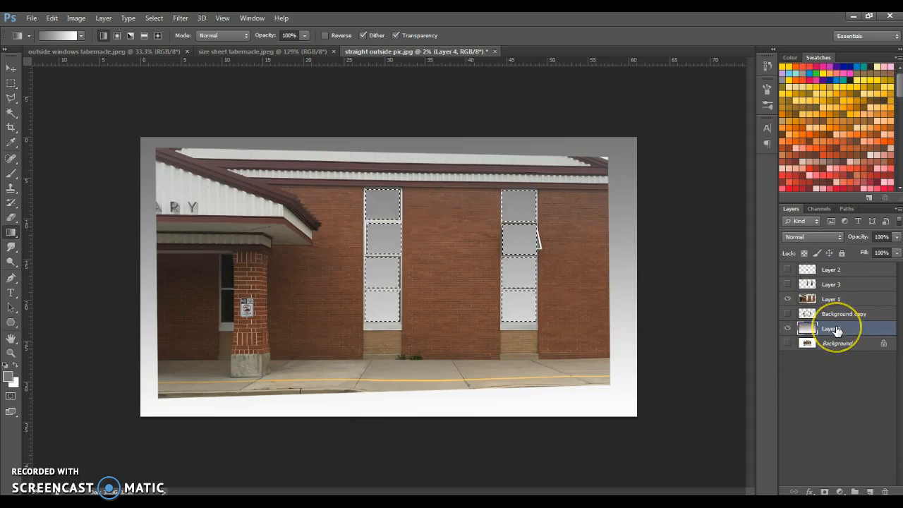
key(Delete)
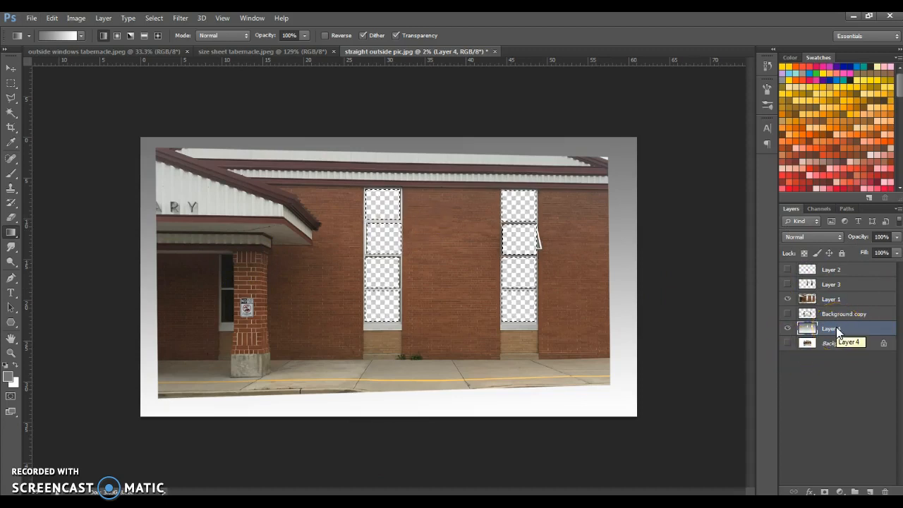
- Make Layer 1 active and set the Rectangular Marquee style to Normal
click(840, 300)
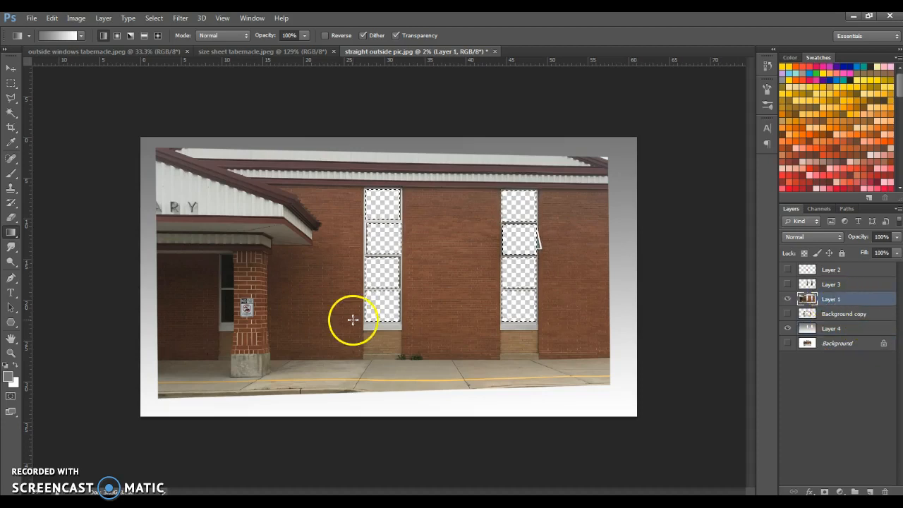
click(11, 84)
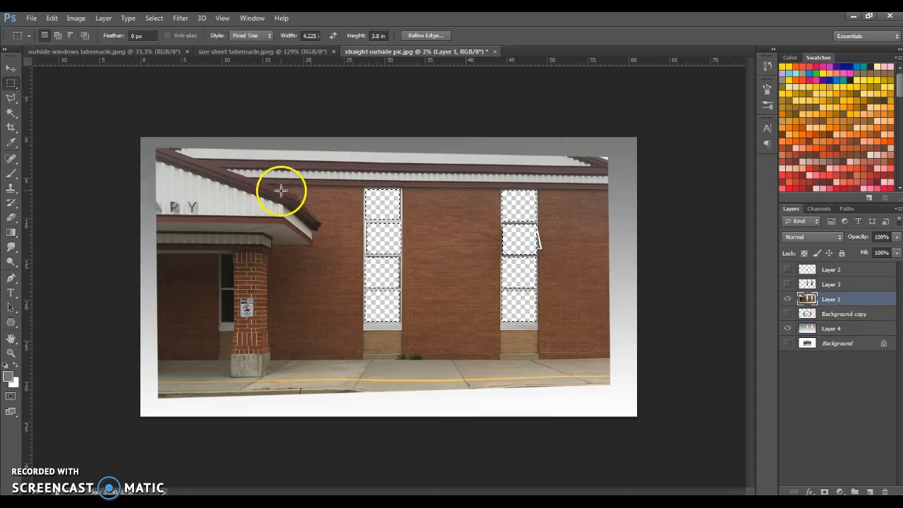
click(254, 35)
click(261, 52)
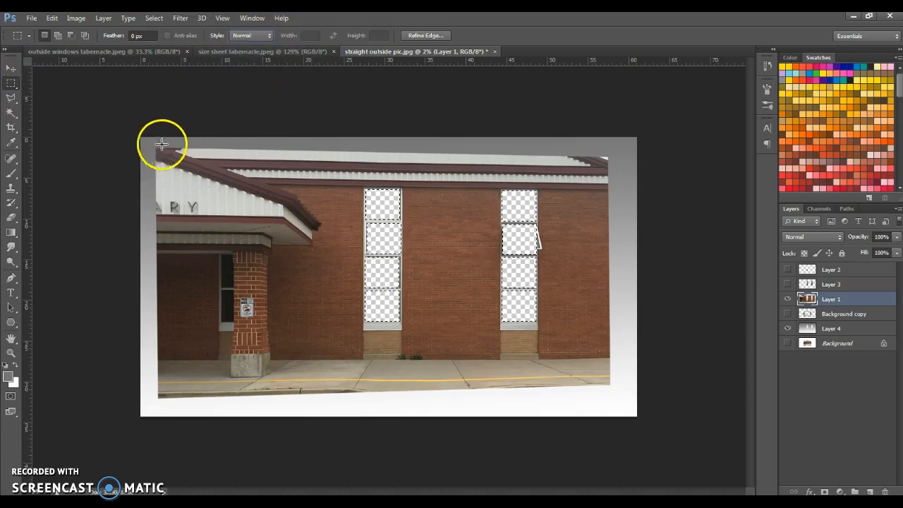
- Select and delete the thin left edge strip of the building photo
drag(120, 125, 329, 417)
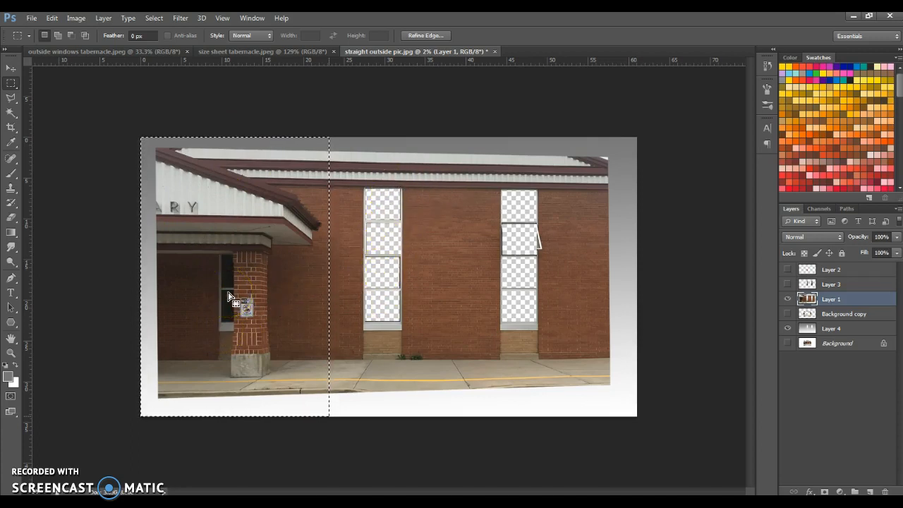
drag(129, 198, 128, 191)
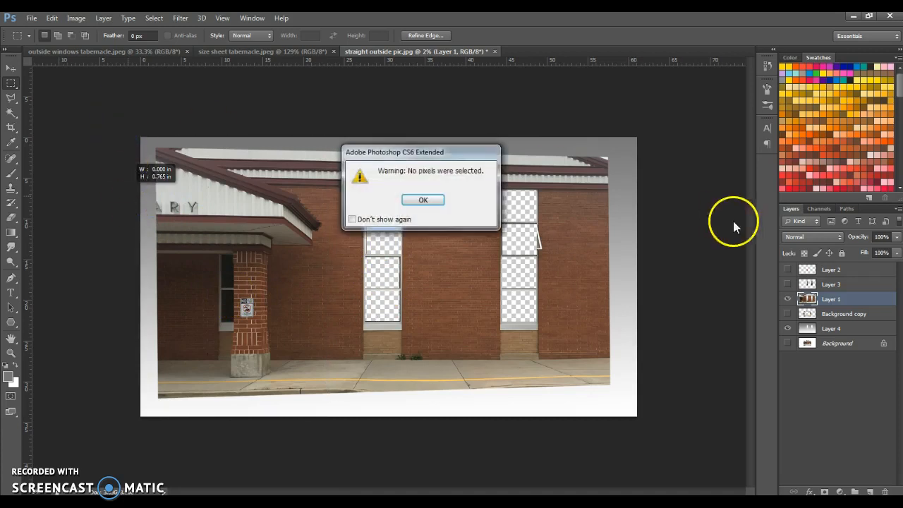
click(418, 202)
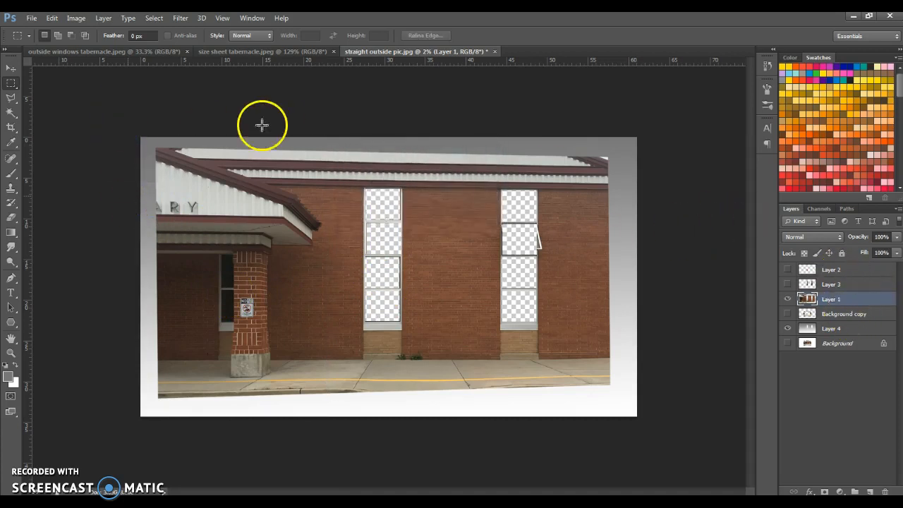
drag(105, 135, 204, 448)
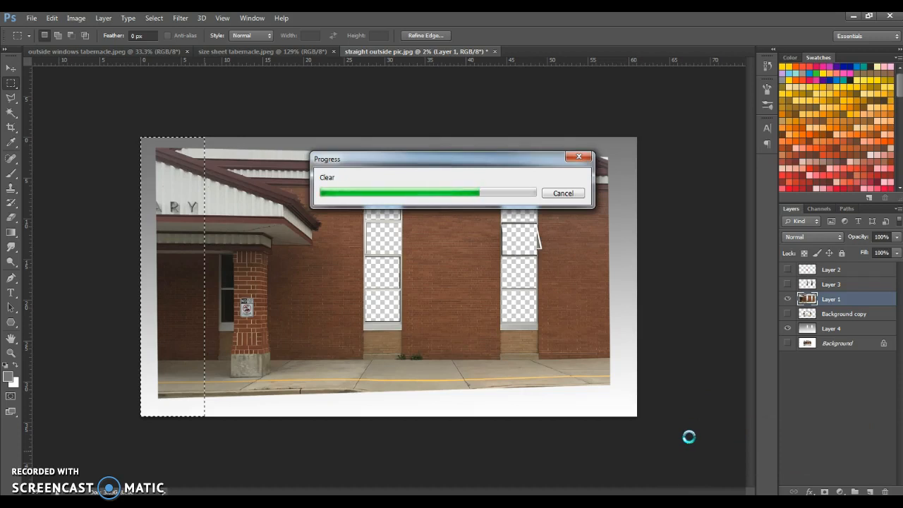
- Select and delete the sidewalk strip along the bottom, then deselect
drag(673, 448, 115, 346)
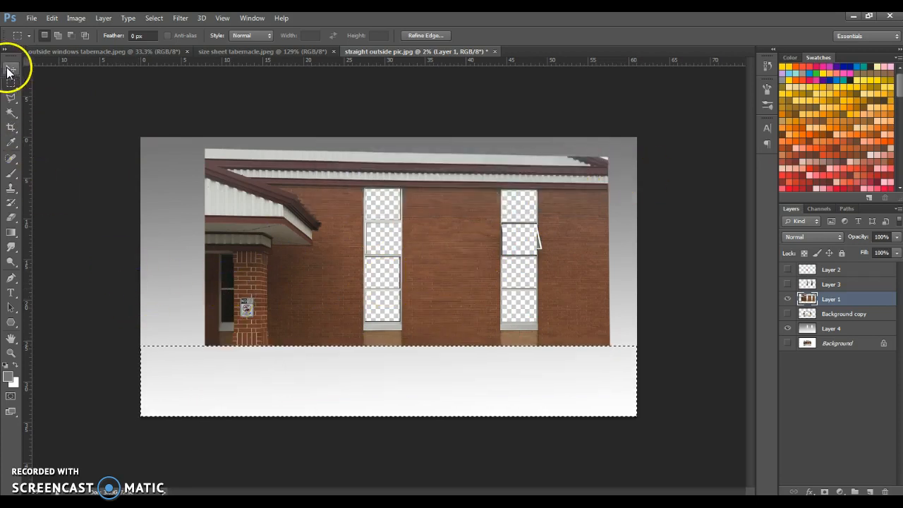
click(12, 68)
key(ctrl+d)
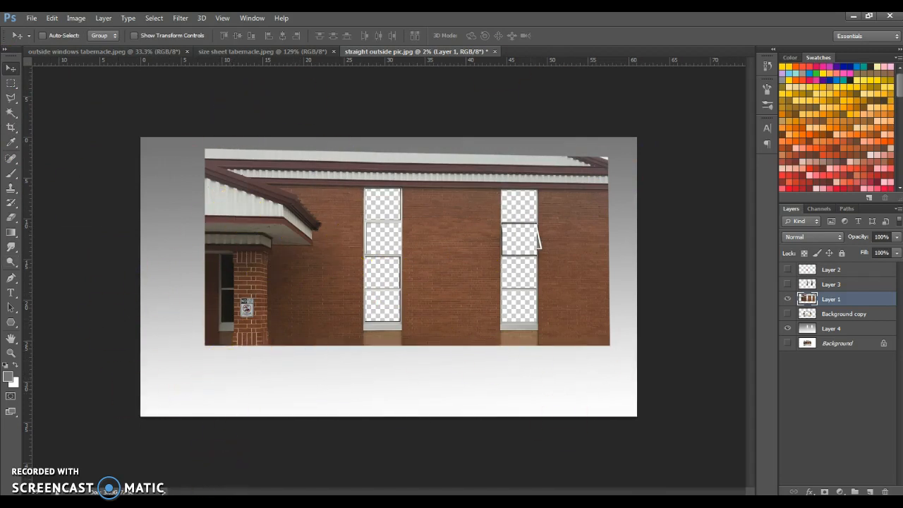
- Open the Tabernacle Gym doors.psd file through File > Open
click(32, 18)
click(40, 40)
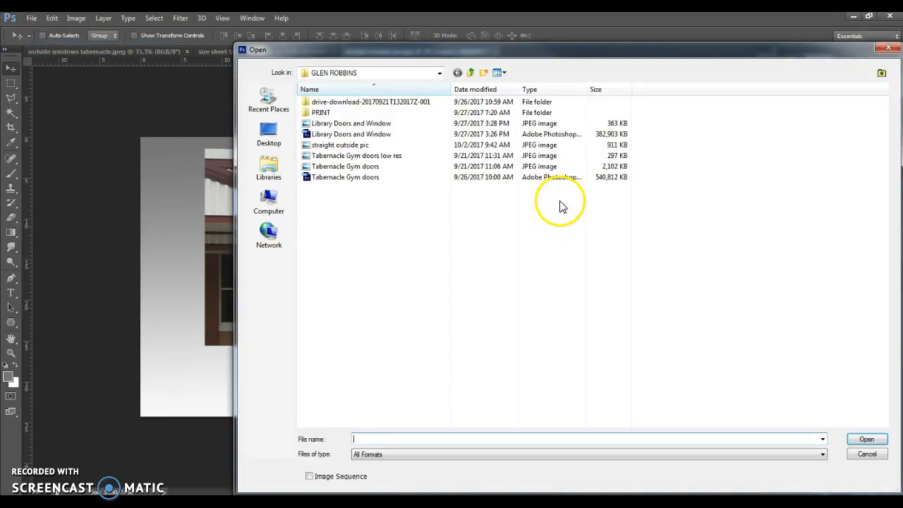
click(335, 134)
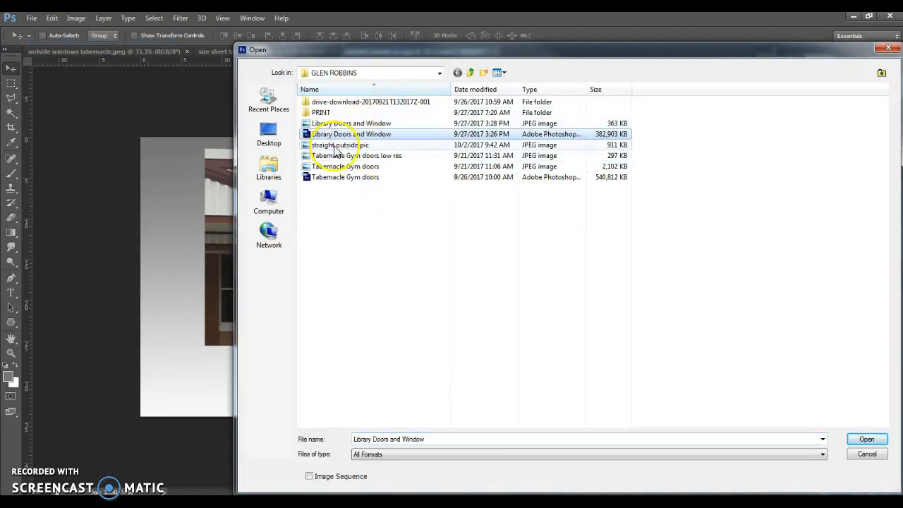
click(340, 177)
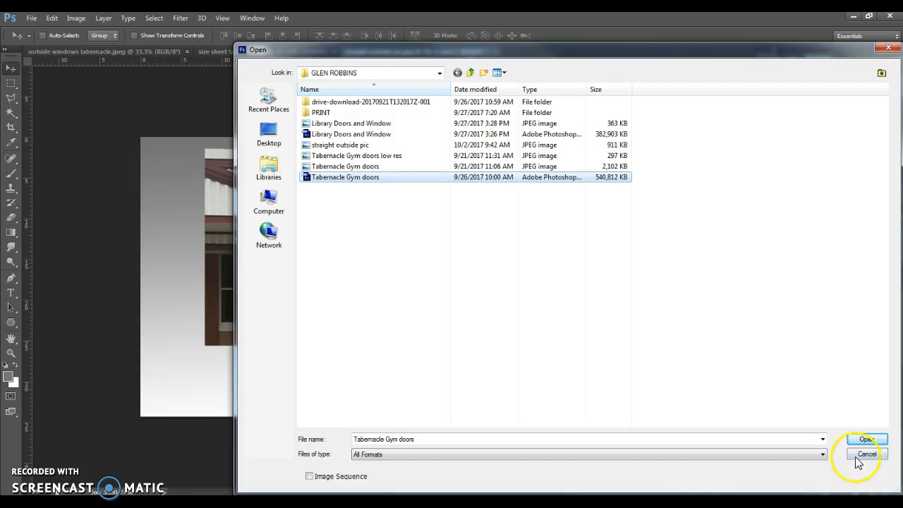
click(867, 438)
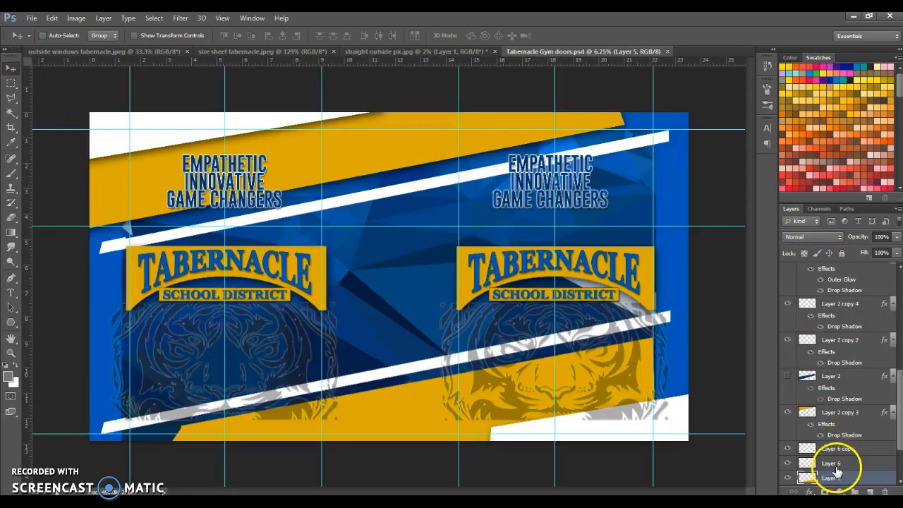
scroll(888, 346, up, 6)
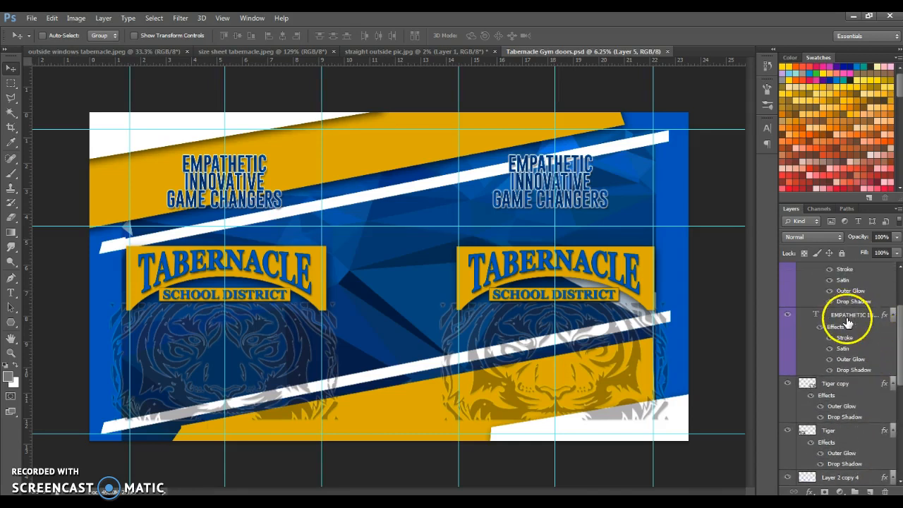
- Drag the EMPATHETIC text layer into the building photo, accepting the colour profile conversion
click(851, 315)
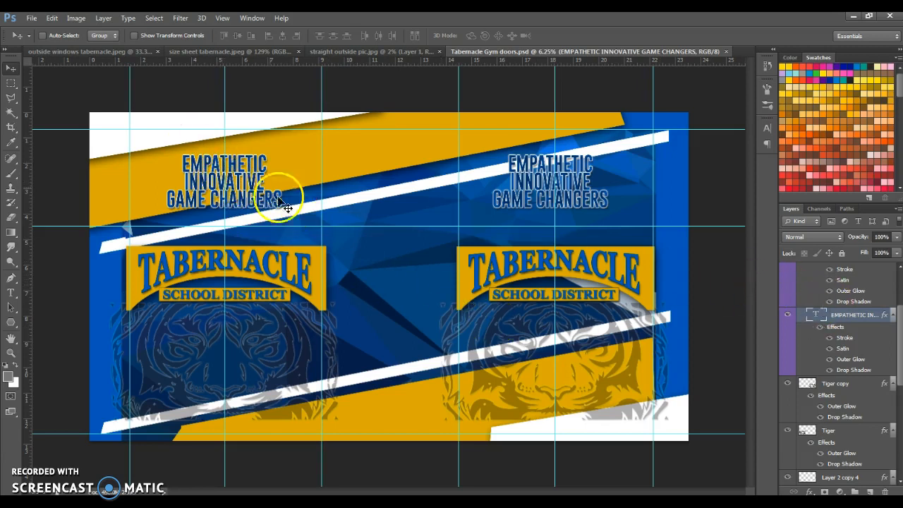
drag(240, 185, 451, 281)
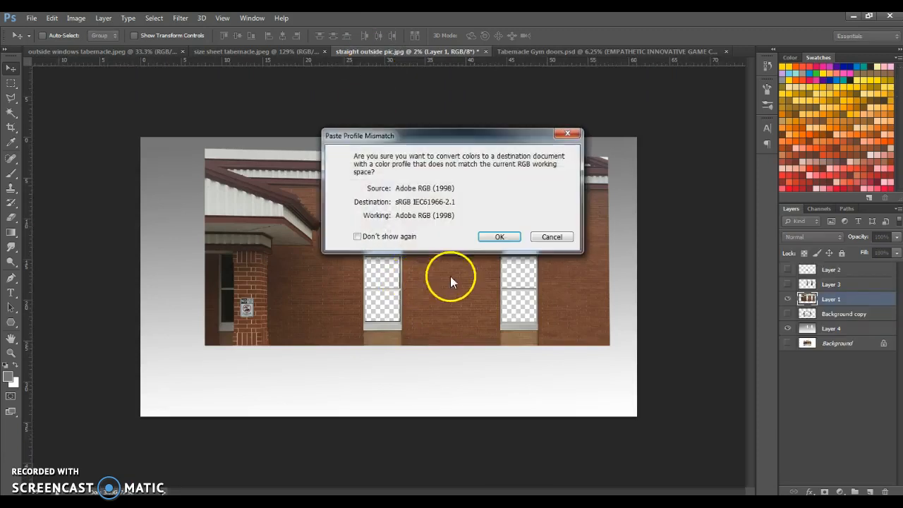
click(500, 236)
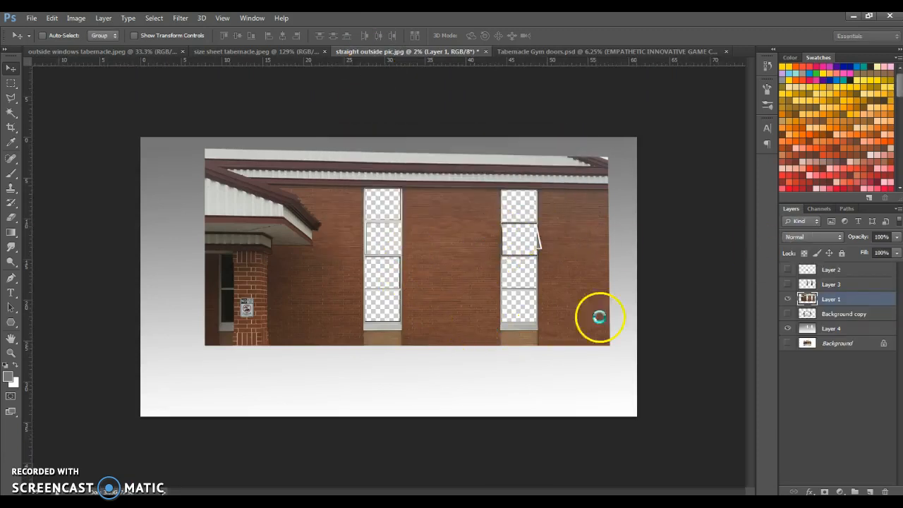
drag(852, 300, 842, 404)
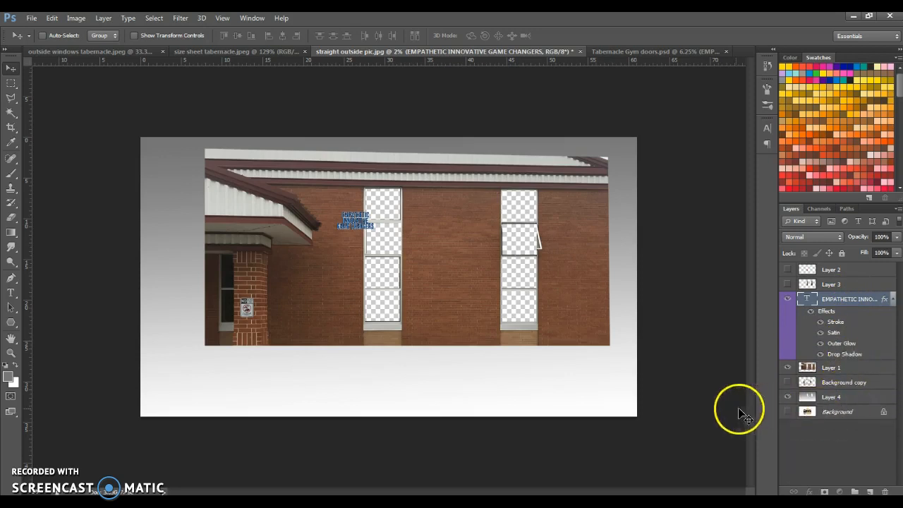
- Place the text layer just above Background and move the text into the left window's top pane
drag(833, 299, 820, 410)
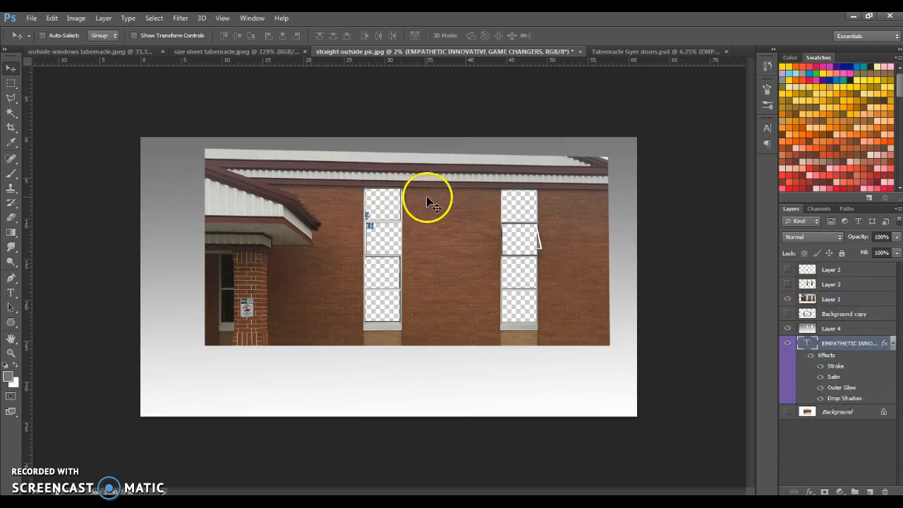
scroll(426, 195, up, 3)
scroll(356, 189, up, 2)
drag(363, 189, 428, 141)
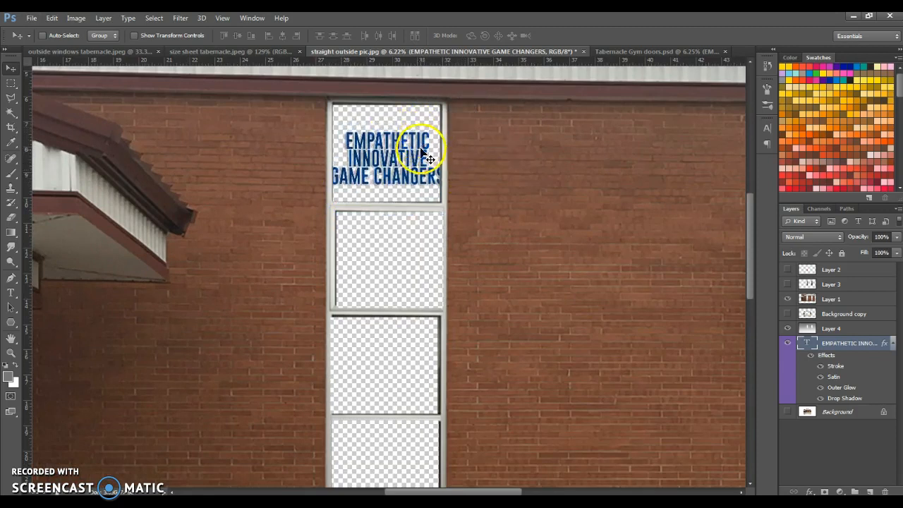
- Scale the slogan text down to fit the top pane and centre it there
key(ctrl+t)
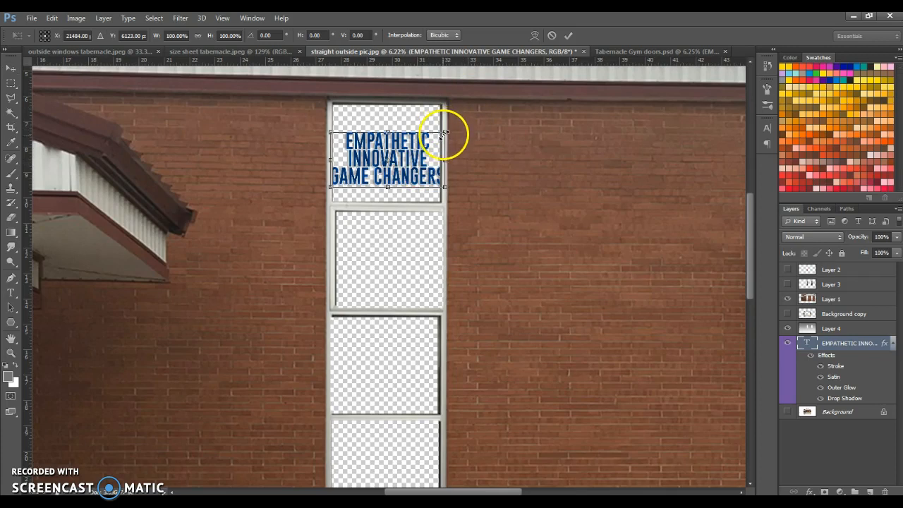
drag(443, 136, 424, 153)
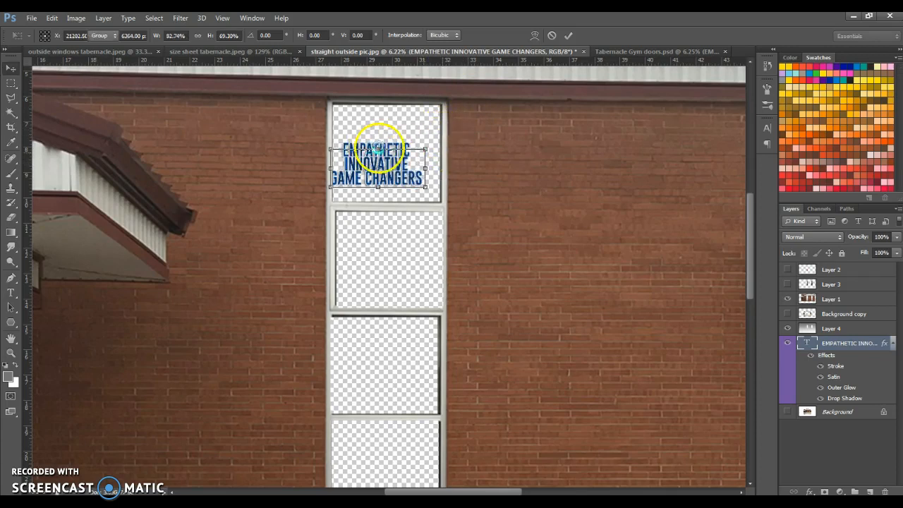
key(Return)
drag(380, 177, 392, 168)
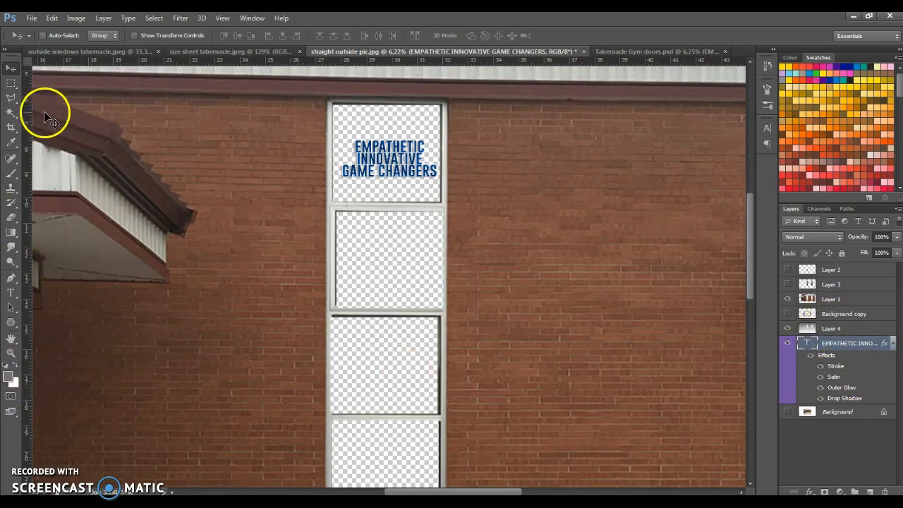
click(12, 220)
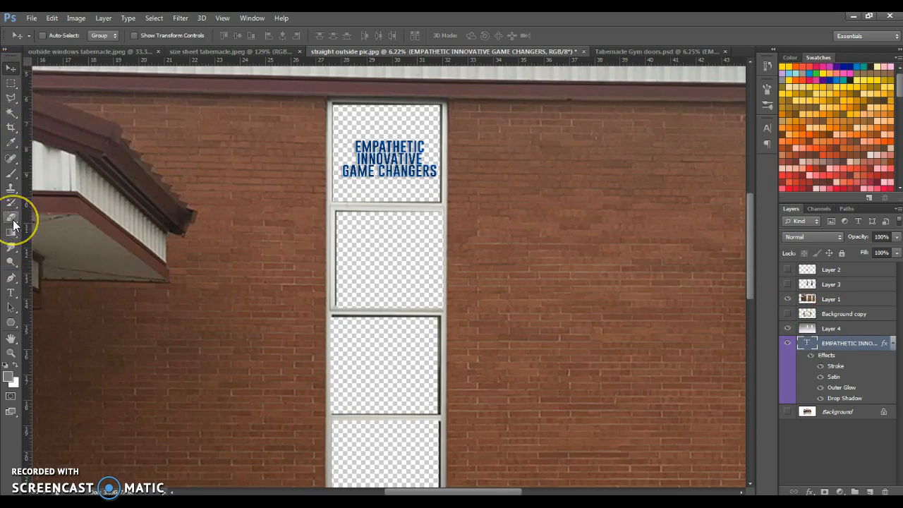
- Sketch grey freehand brush scribbles over the window panes on a new Layer 5
click(12, 175)
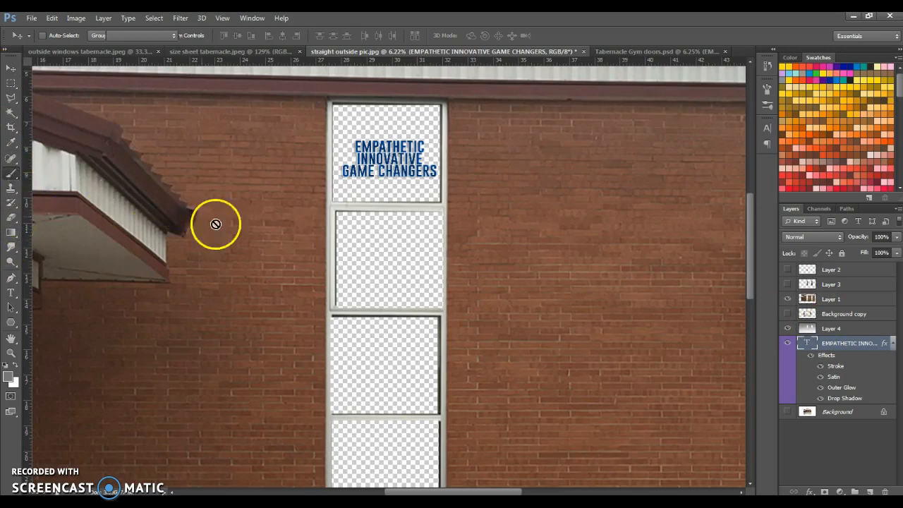
click(869, 490)
mouse_move(336, 278)
mouse_down()
mouse_move(396, 299)
mouse_move(439, 264)
mouse_move(395, 213)
mouse_up()
mouse_move(398, 289)
mouse_down()
mouse_move(434, 346)
mouse_move(496, 339)
mouse_move(513, 324)
mouse_move(404, 392)
mouse_move(283, 440)
mouse_move(293, 383)
mouse_move(458, 410)
mouse_up()
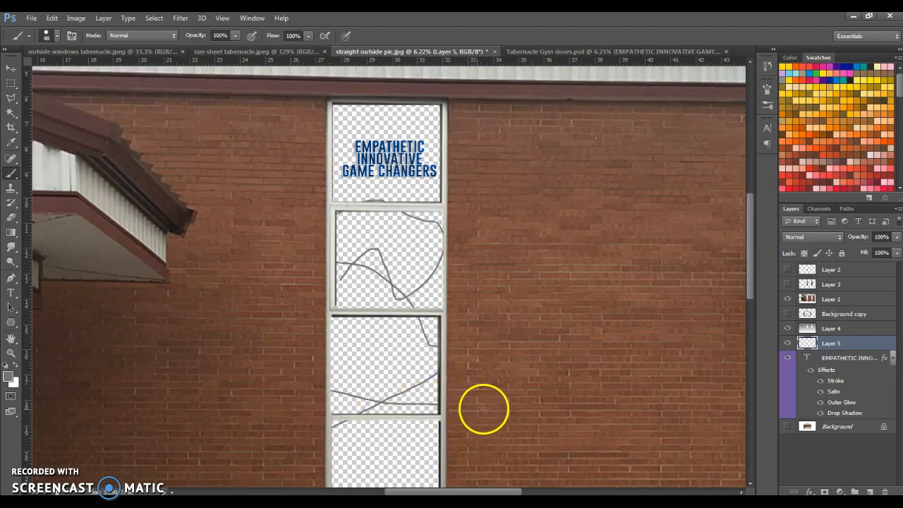
- Delete the scribbled Layer 5 and the Background layer
right_click(843, 345)
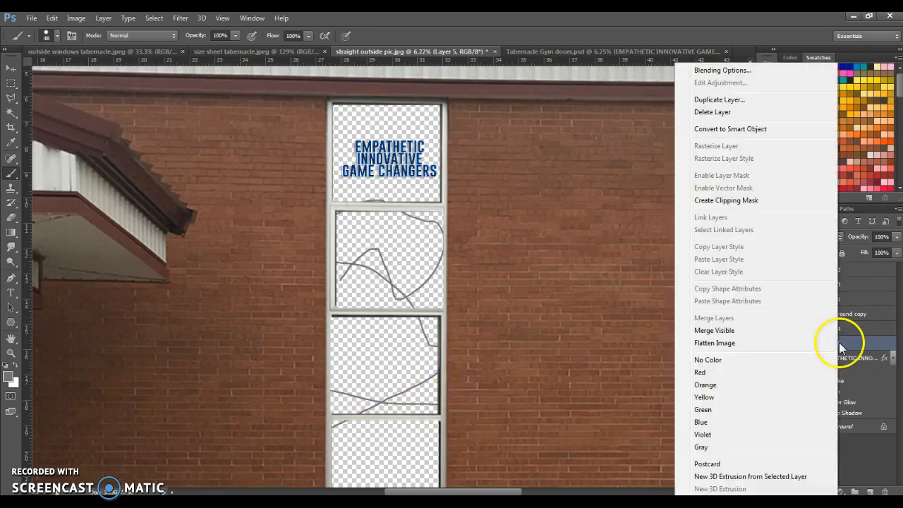
click(765, 113)
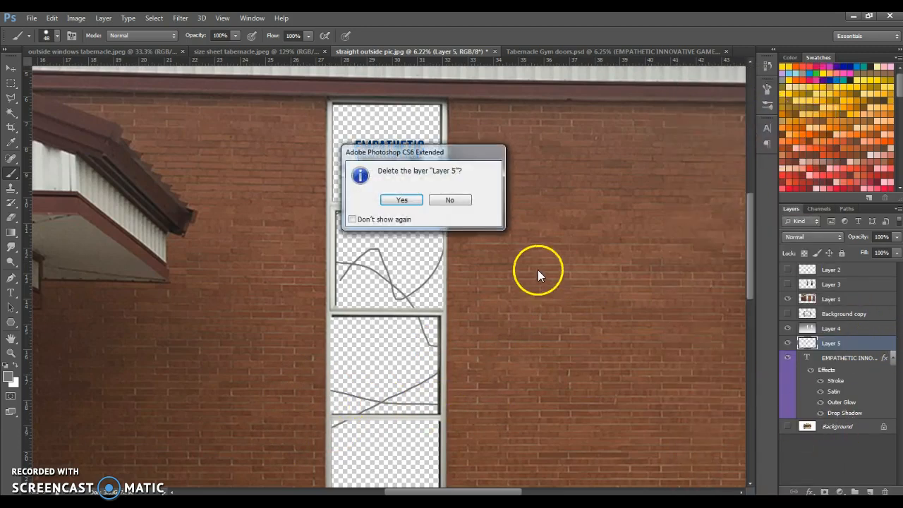
click(402, 200)
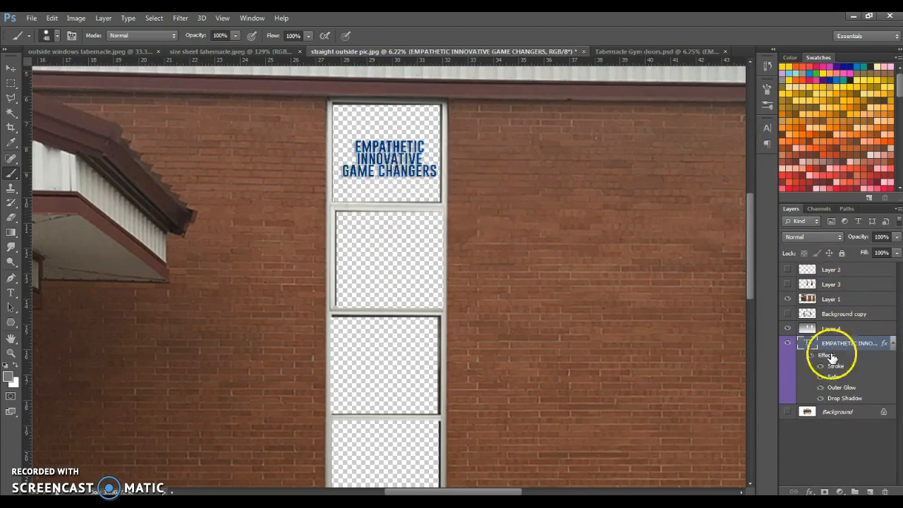
click(845, 419)
key(Delete)
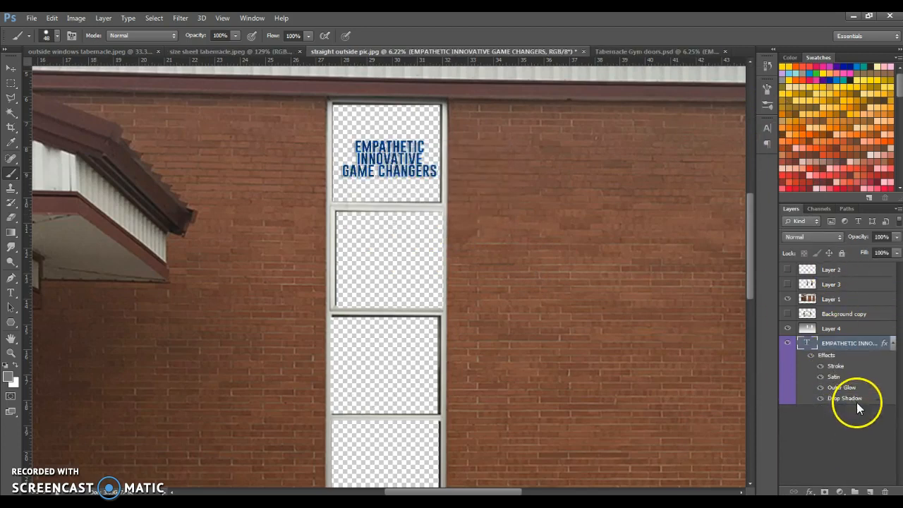
- Create a layer group named 'Template layers' at the top of the stack
click(854, 491)
drag(828, 346, 830, 267)
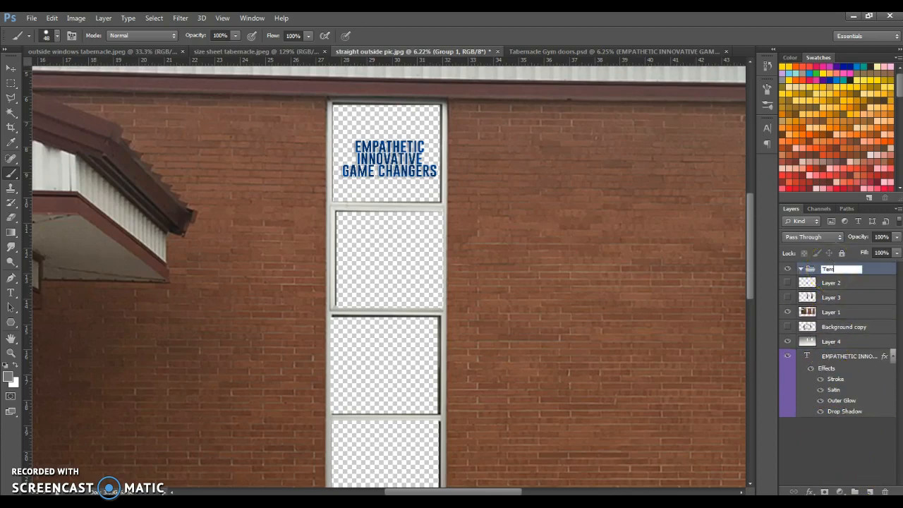
key(Return)
- Move Layers 2 through 4 into Template layers, then delete Layer 2
click(833, 288)
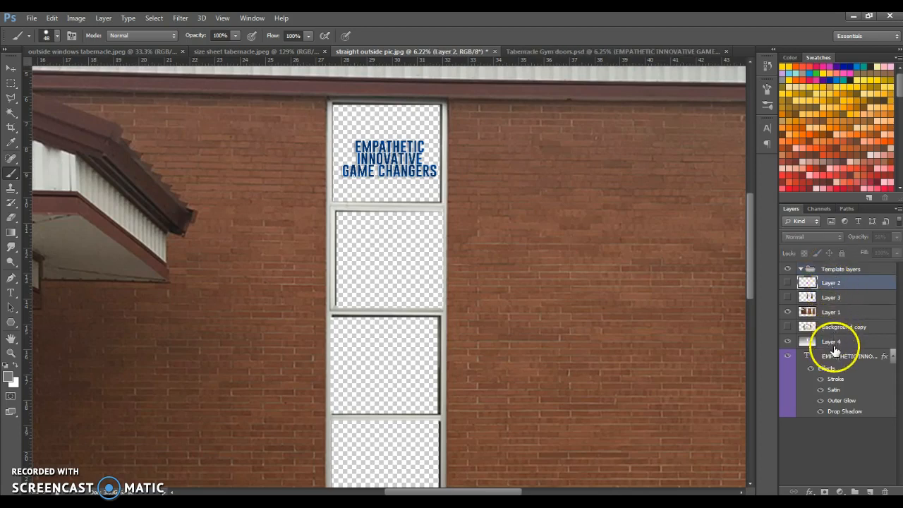
shift+click(836, 342)
drag(836, 343, 846, 271)
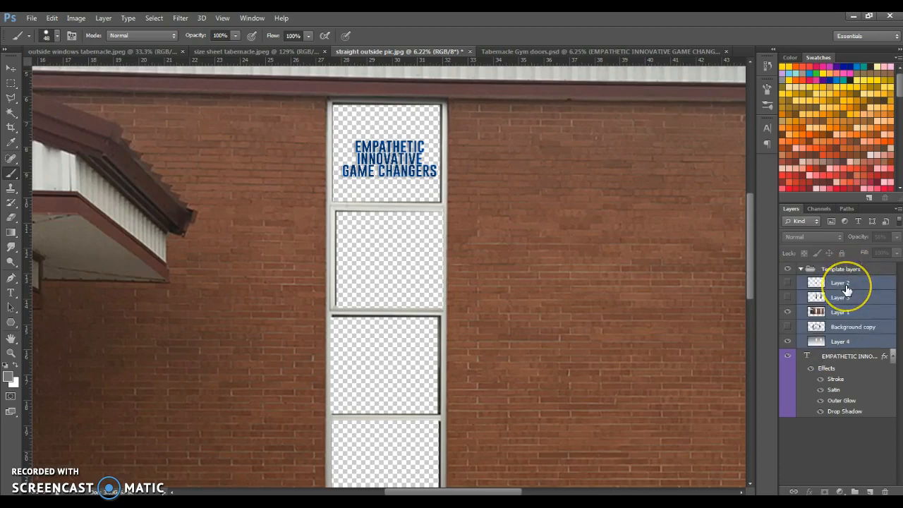
click(846, 286)
key(Delete)
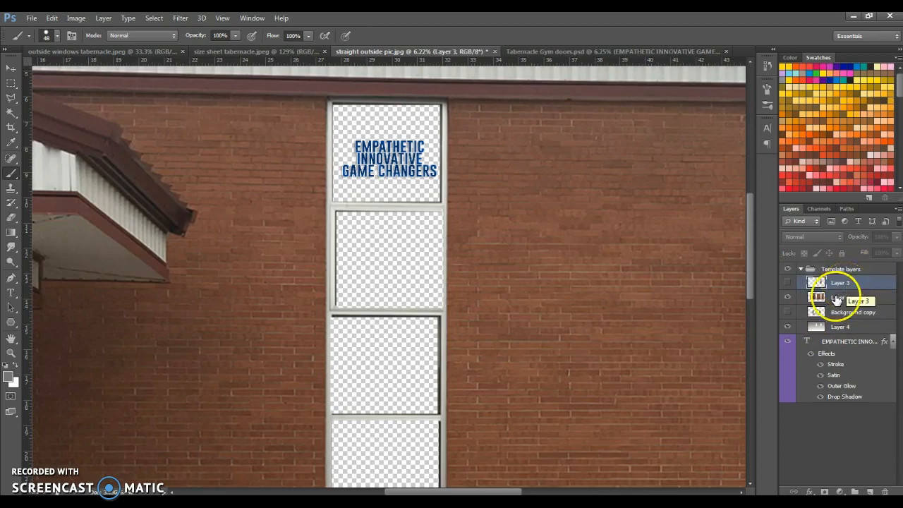
- Check Layer 3's contents, then rename Layer 1 to 'building'
click(788, 283)
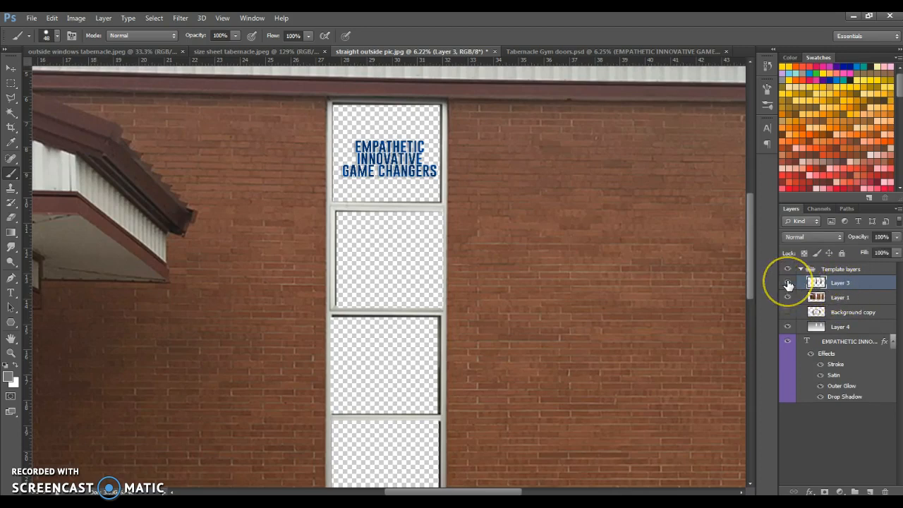
click(788, 283)
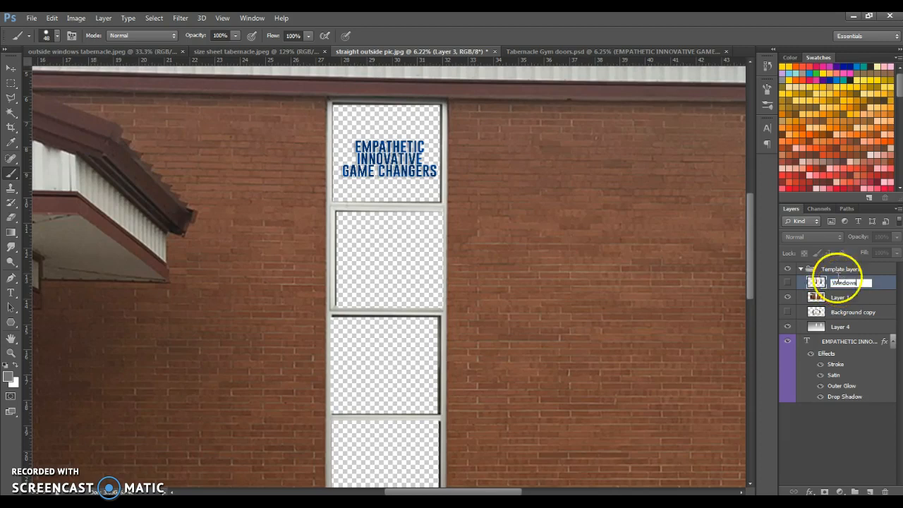
text(s)
double_click(838, 297)
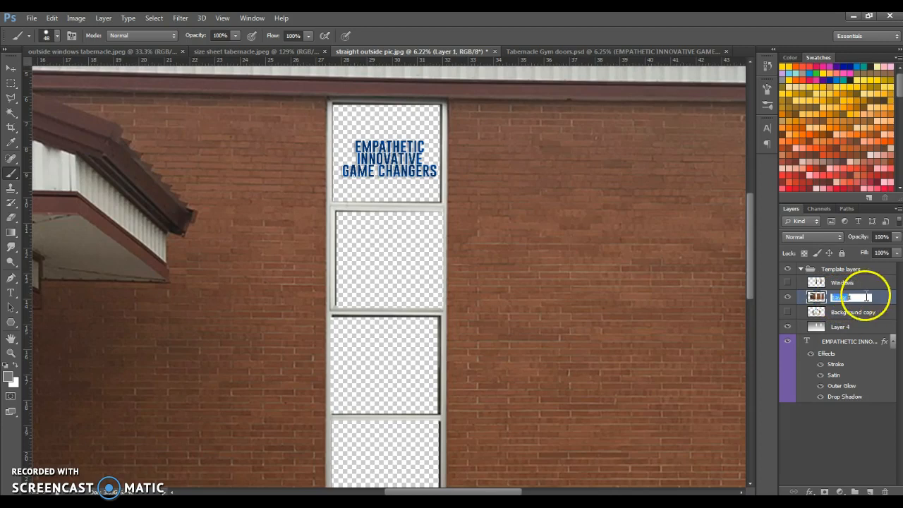
drag(856, 299, 812, 314)
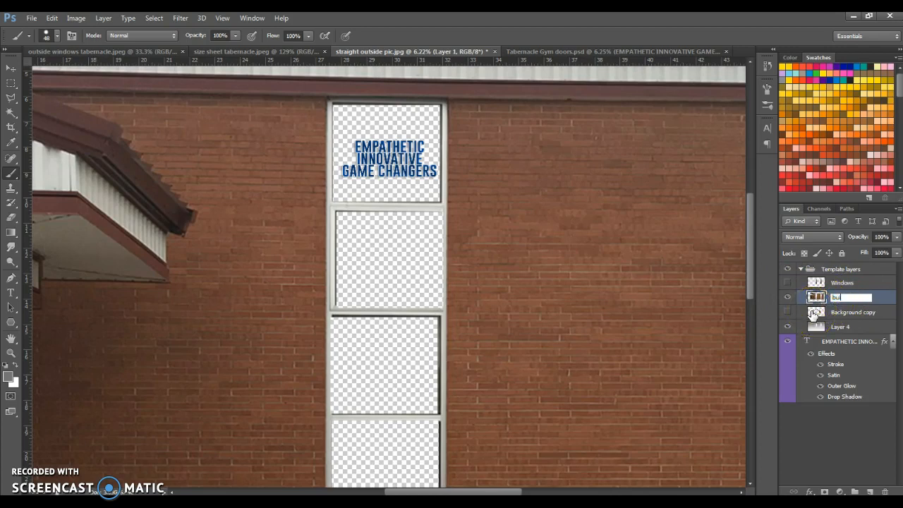
text(building)
key(Return)
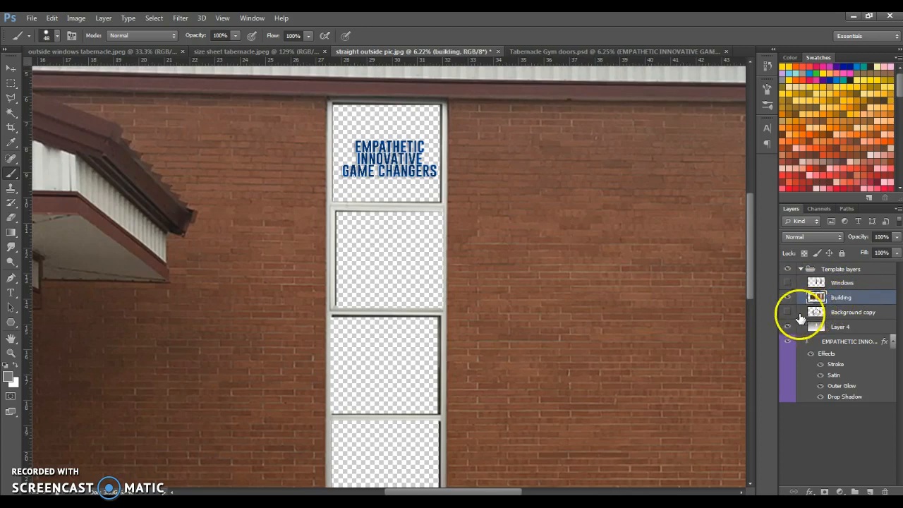
- Delete the Background copy layer and rename Layer 4 to 'Gradient'
click(840, 314)
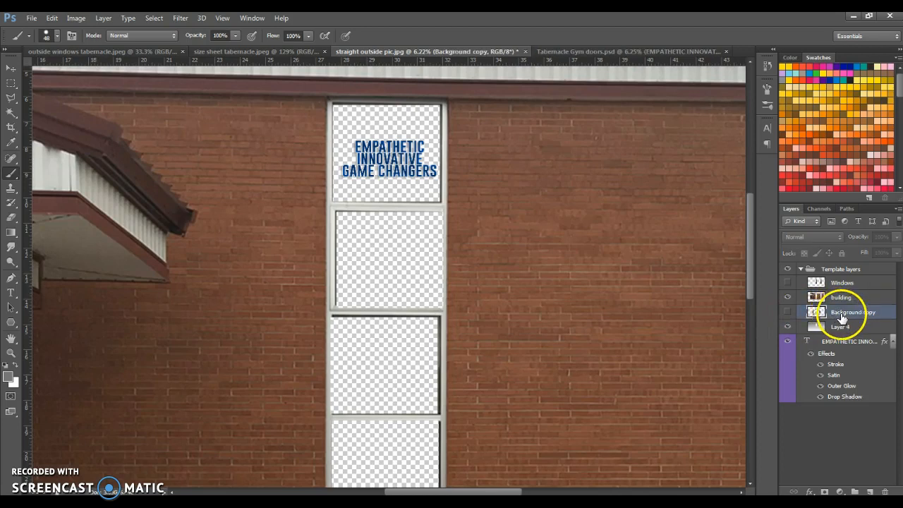
key(Delete)
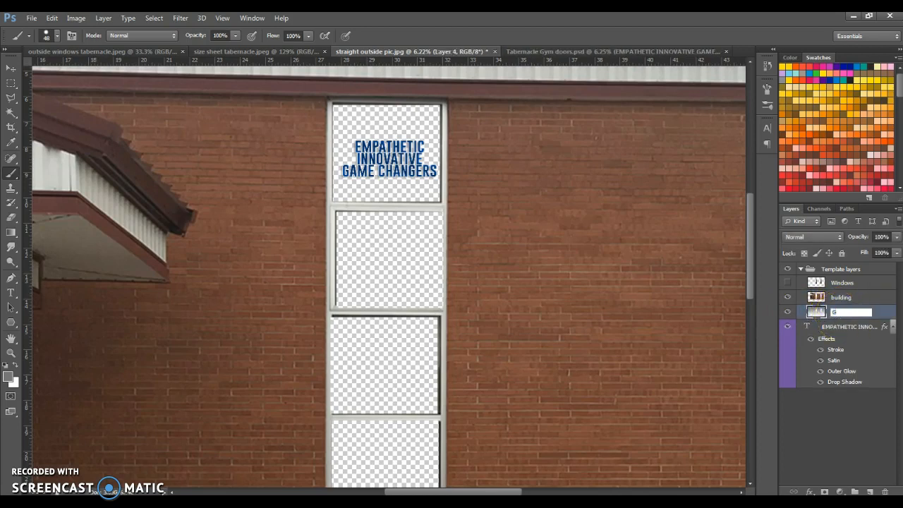
text(Gradient)
key(Return)
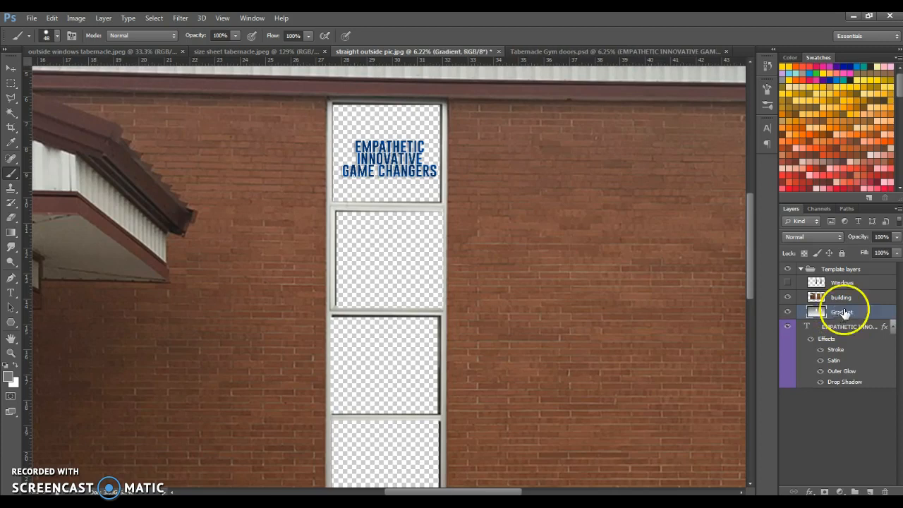
right_click(850, 269)
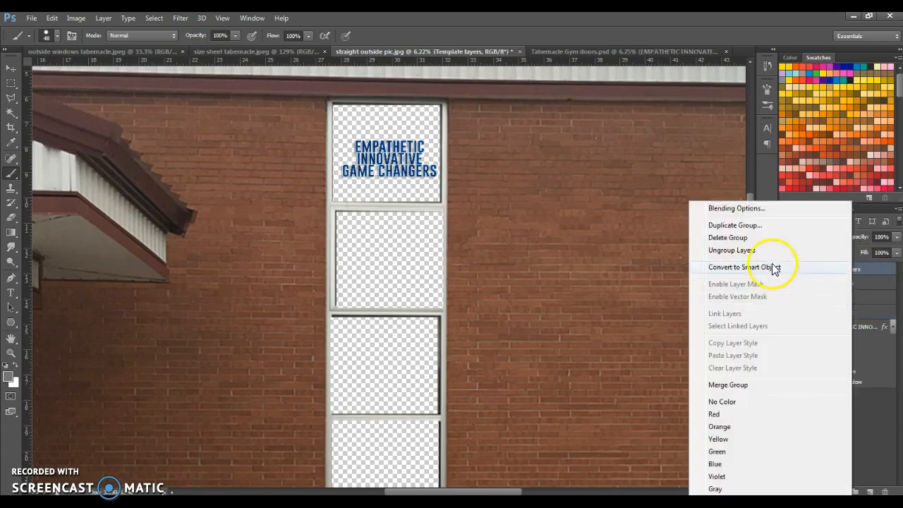
- Tag the Template layers group red and collapse it
click(734, 404)
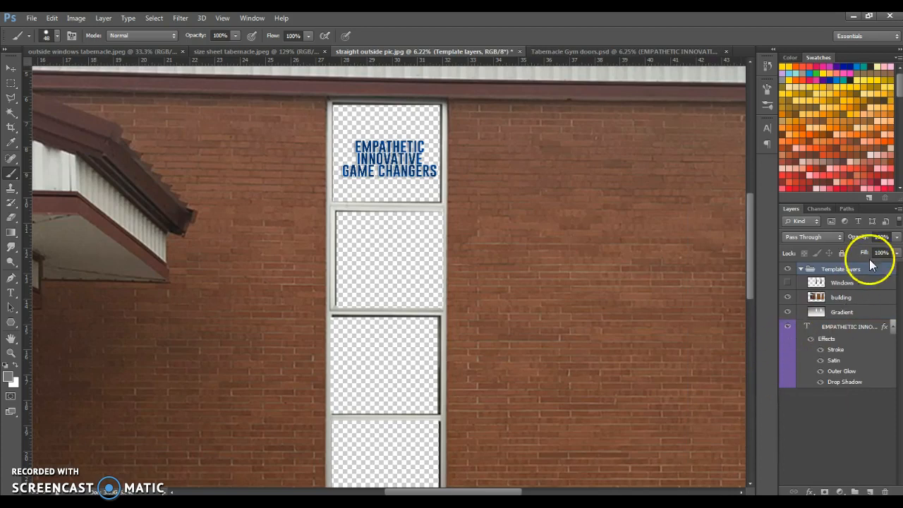
right_click(864, 267)
click(748, 414)
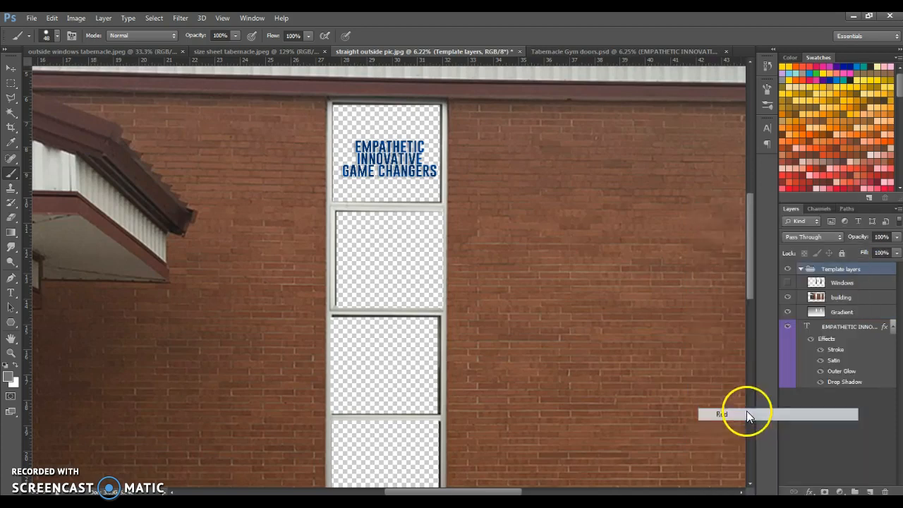
click(801, 269)
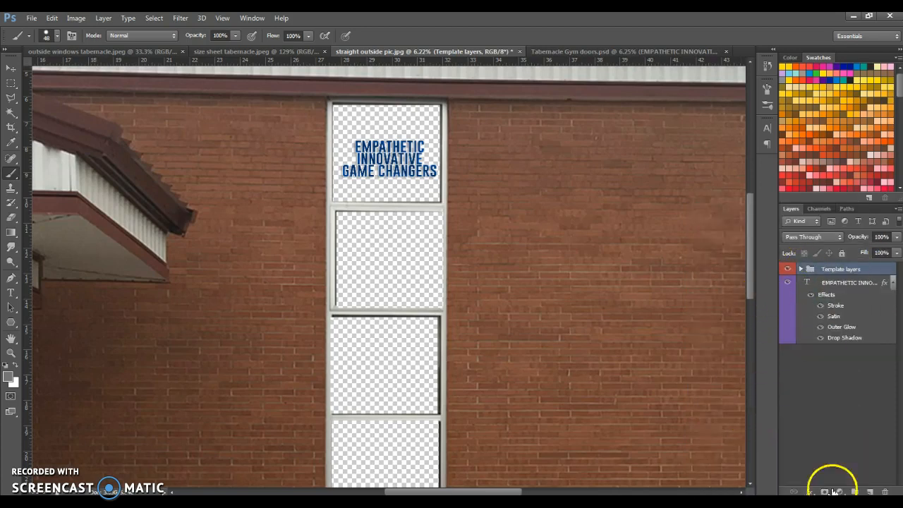
- Create a new group named 'Artwork' and tag it green
click(856, 485)
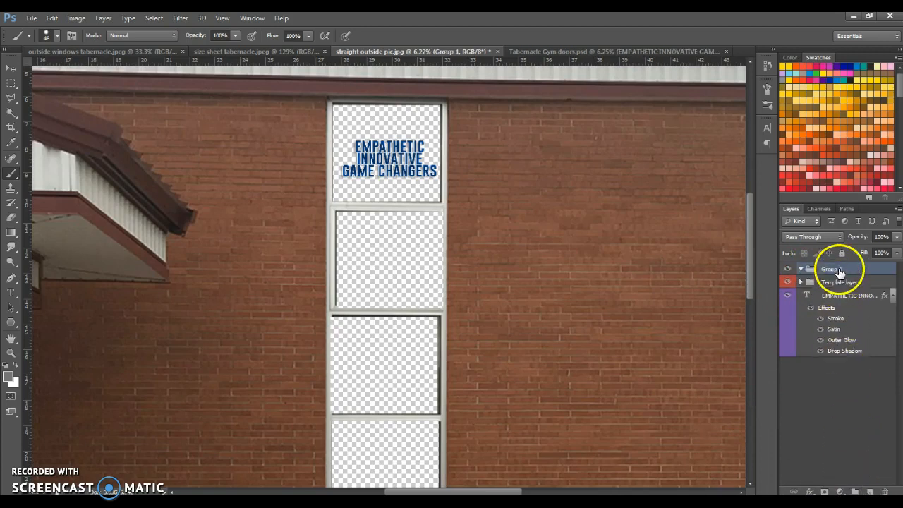
double_click(840, 282)
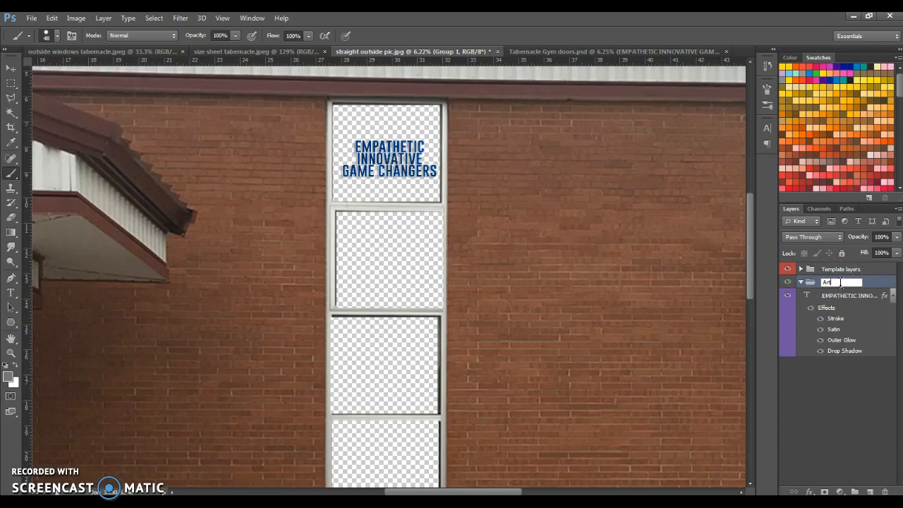
key(Return)
right_click(839, 285)
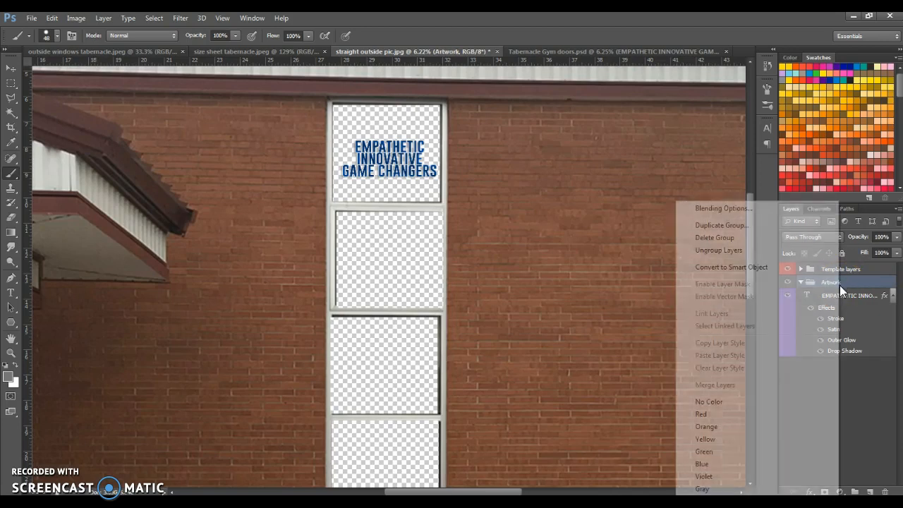
click(719, 451)
- Move the EMPATHETIC text layer into Artwork, briefly hiding Template layers to check it
drag(840, 297, 805, 286)
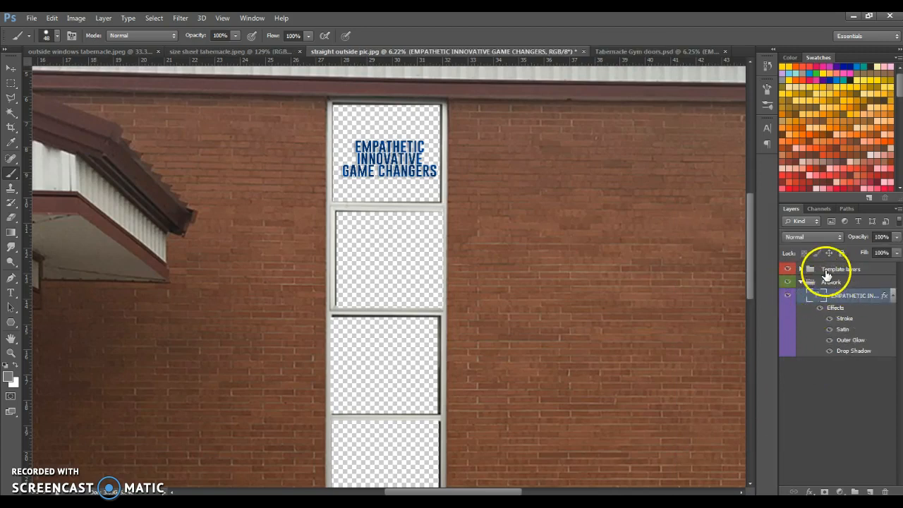
click(790, 271)
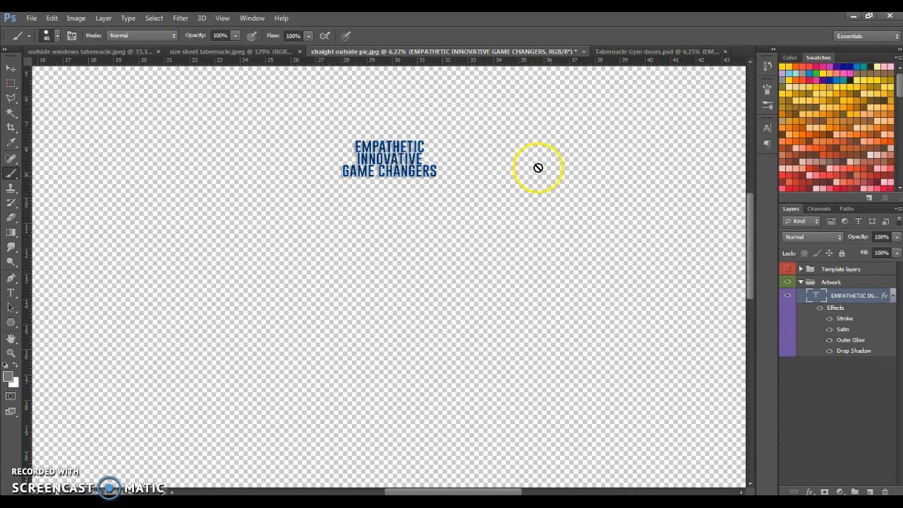
click(789, 270)
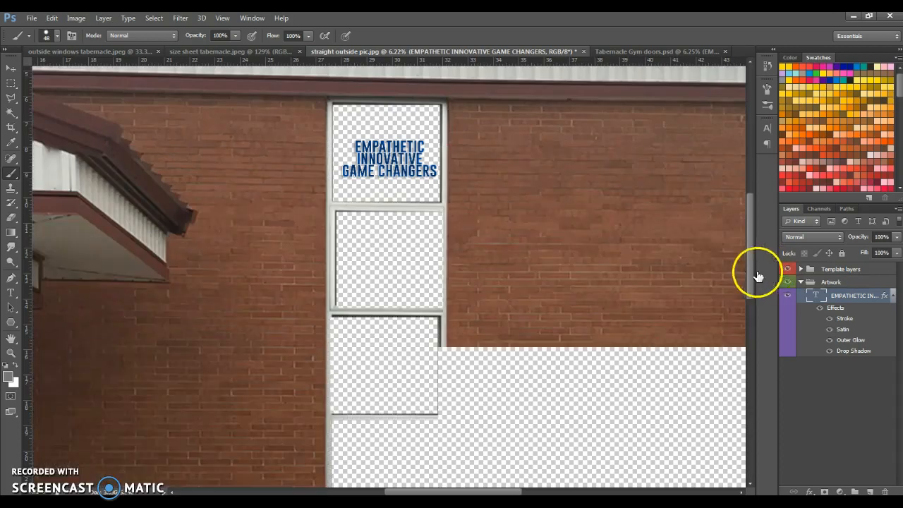